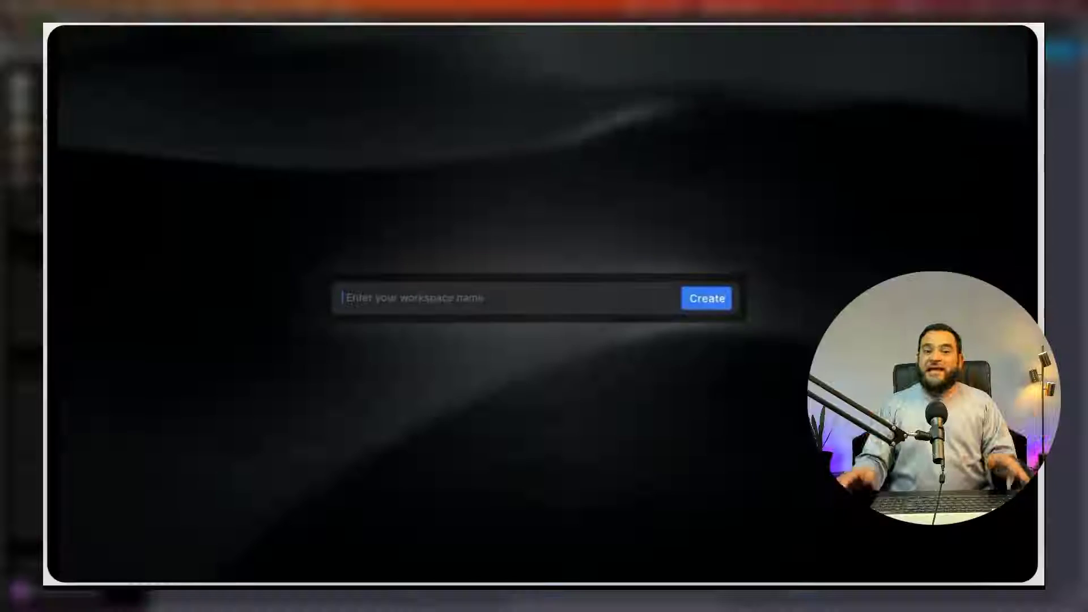
- Send the digital-marketer prompt asking for a Miami Dental veneer buyer persona
{"action": "type", "text": "a youtube video on thrilling water sport adventures with locati"}
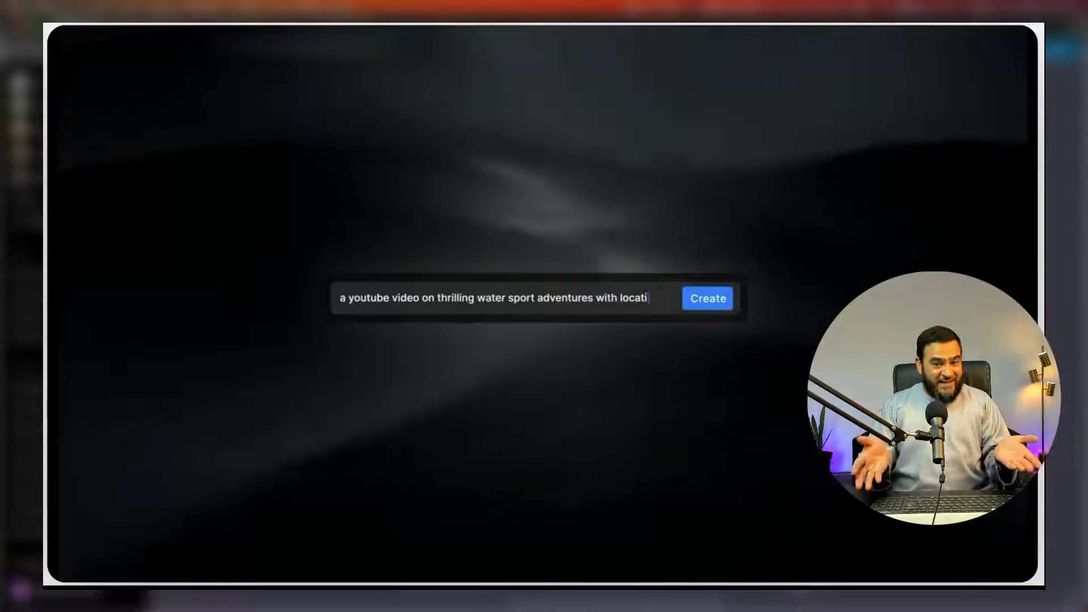
{"action": "type", "text": "ons"}
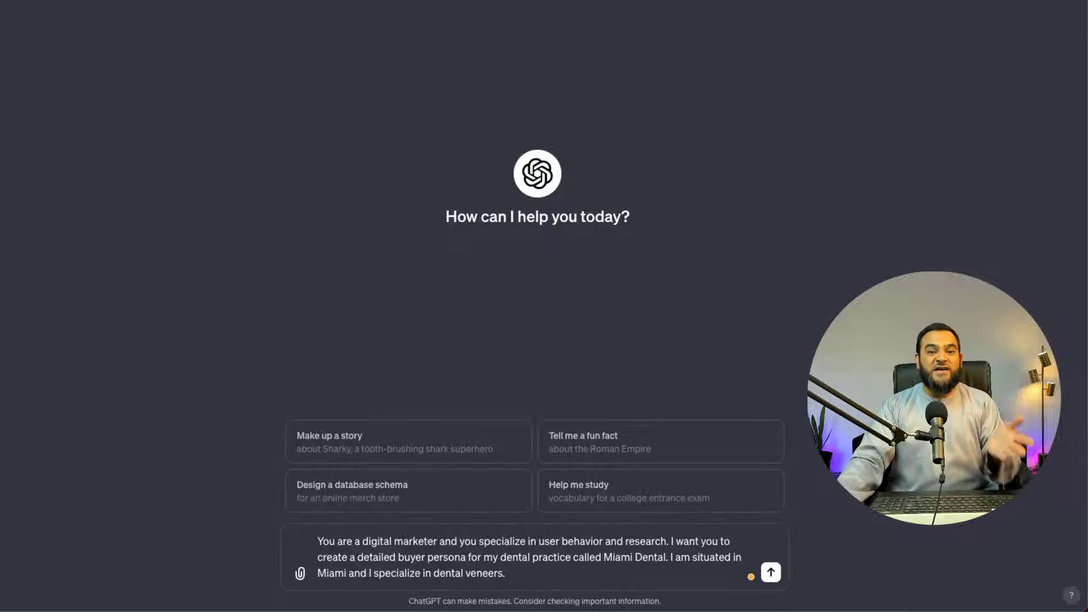
{"action": "key", "text": "ctrl+a"}
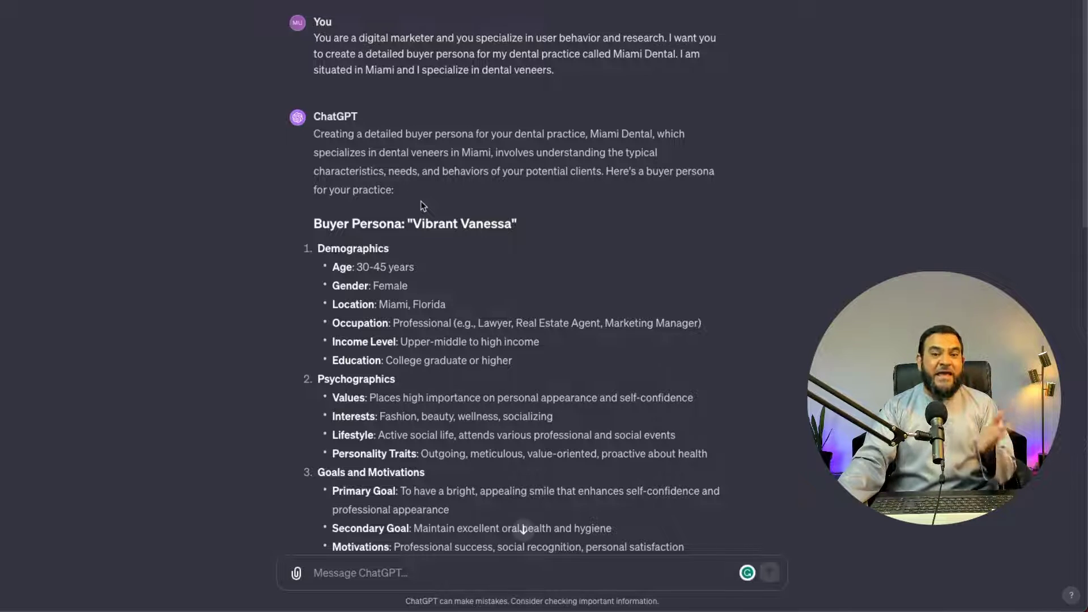
- Review the Vibrant Vanessa persona's Demographics, Psychographics, Pain Points and Media Consumption sections
{"action": "triple_click", "coordinate": [445, 225]}
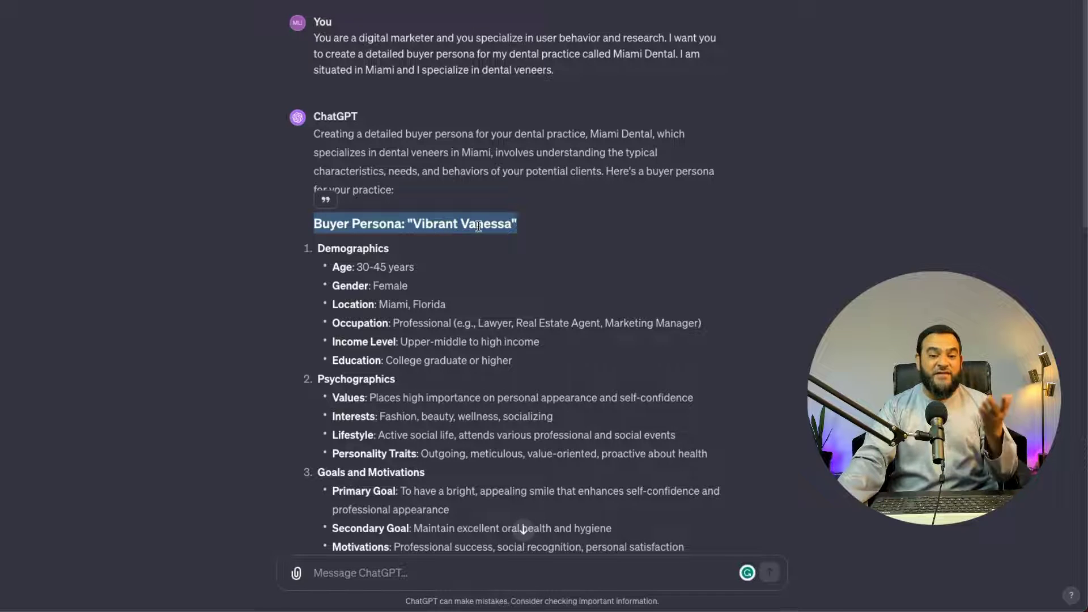
{"action": "left_click", "coordinate": [322, 250]}
{"action": "double_click", "coordinate": [320, 249]}
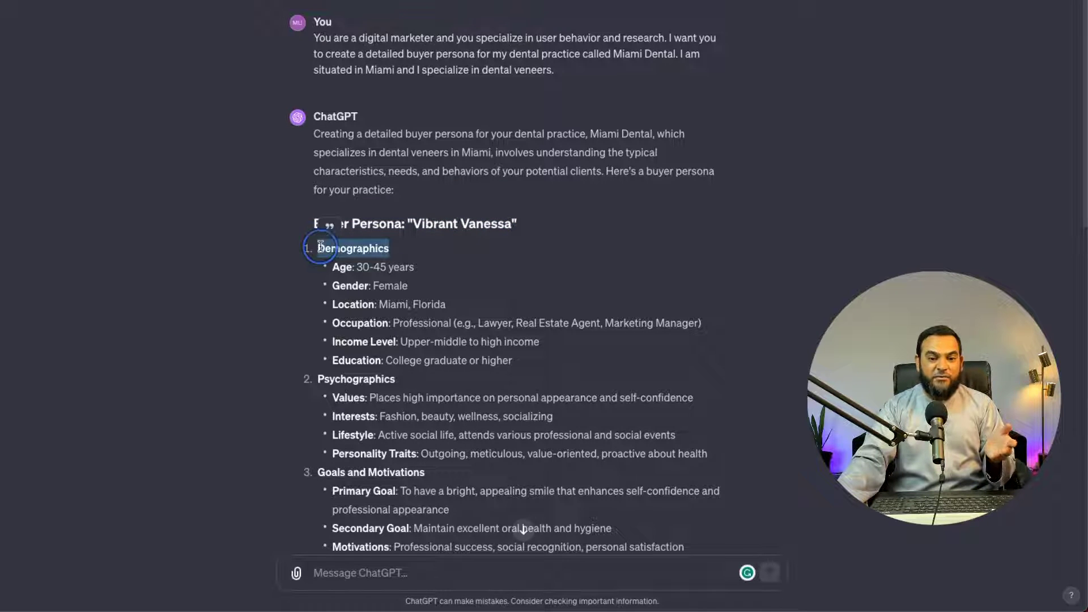
{"action": "double_click", "coordinate": [338, 380]}
{"action": "scroll", "coordinate": [334, 363], "scroll_direction": "down", "scroll_amount": 2}
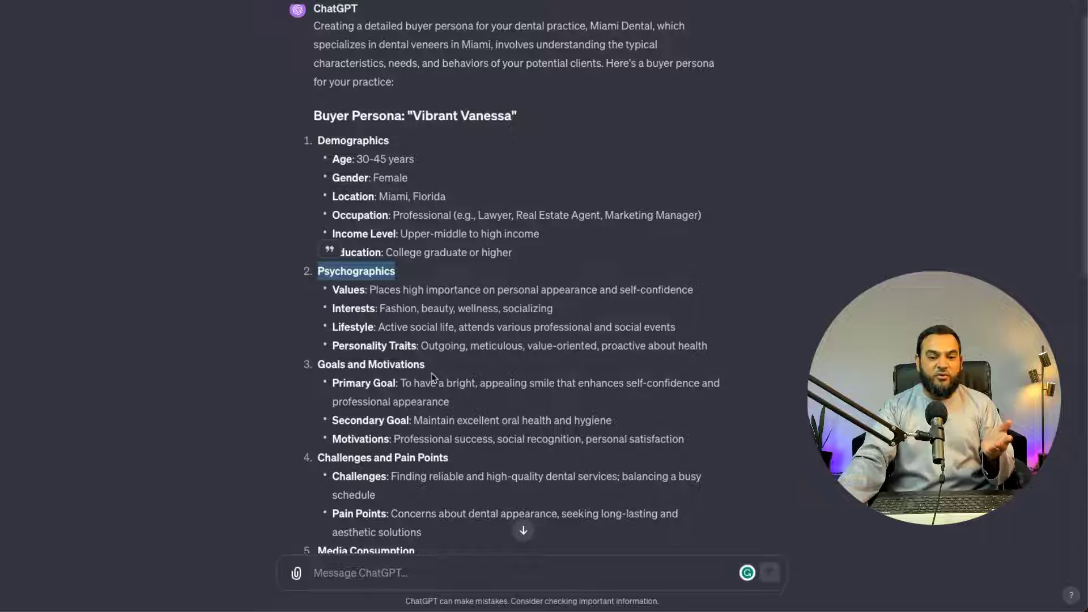
{"action": "scroll", "coordinate": [432, 377], "scroll_direction": "down", "scroll_amount": 3}
{"action": "triple_click", "coordinate": [397, 310]}
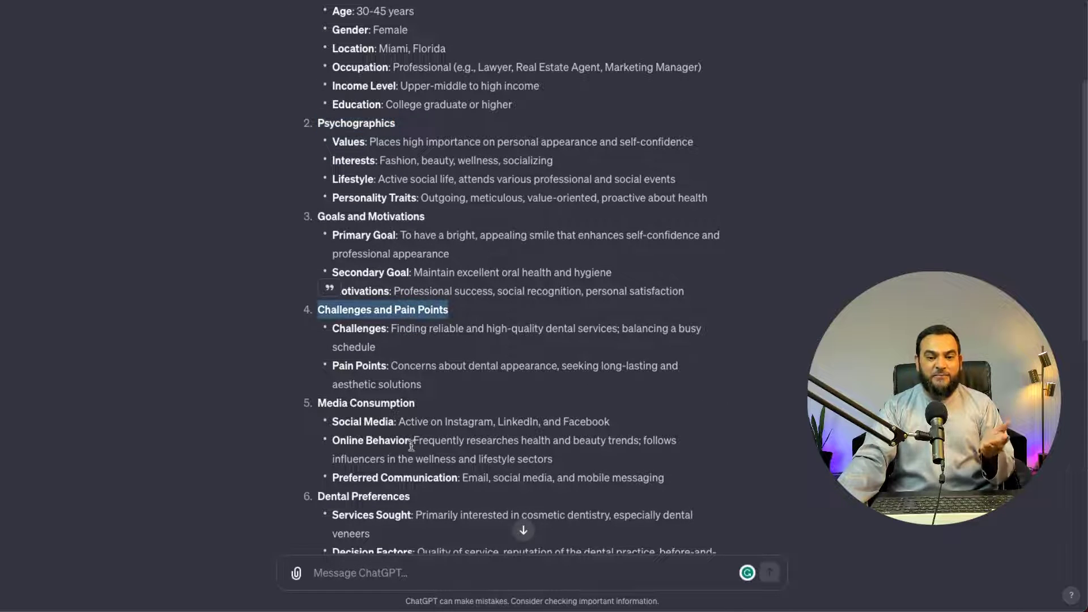
{"action": "triple_click", "coordinate": [397, 403]}
- Review Dental Preferences through the summary, then paste the five-AIDA-Facebook-ads prompt
{"action": "scroll", "coordinate": [368, 391], "scroll_direction": "down", "scroll_amount": 2}
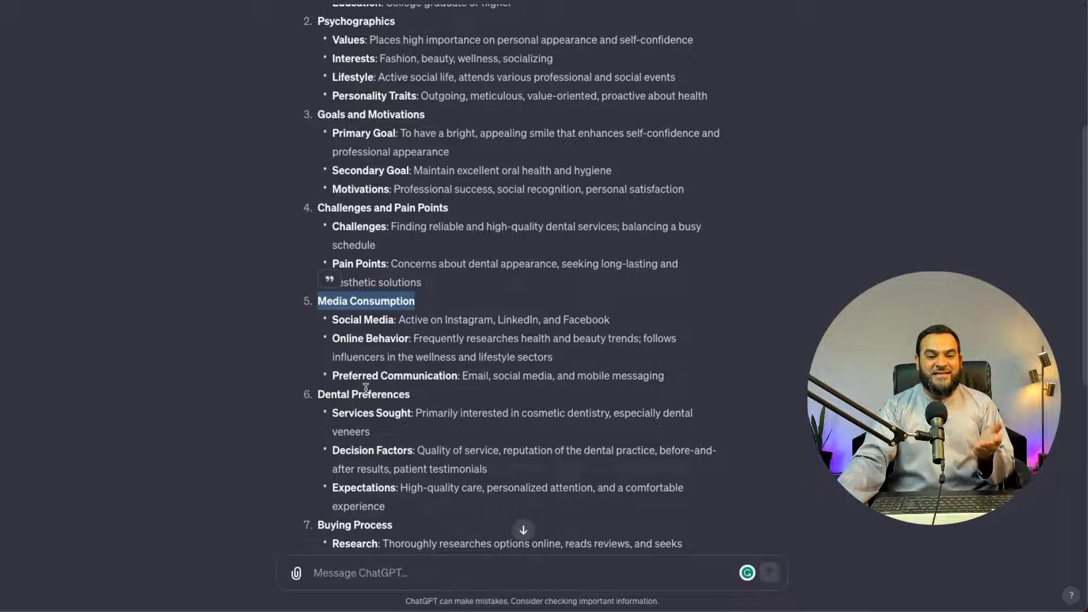
{"action": "triple_click", "coordinate": [366, 392]}
{"action": "scroll", "coordinate": [363, 385], "scroll_direction": "down", "scroll_amount": 3}
{"action": "left_click", "coordinate": [343, 366]}
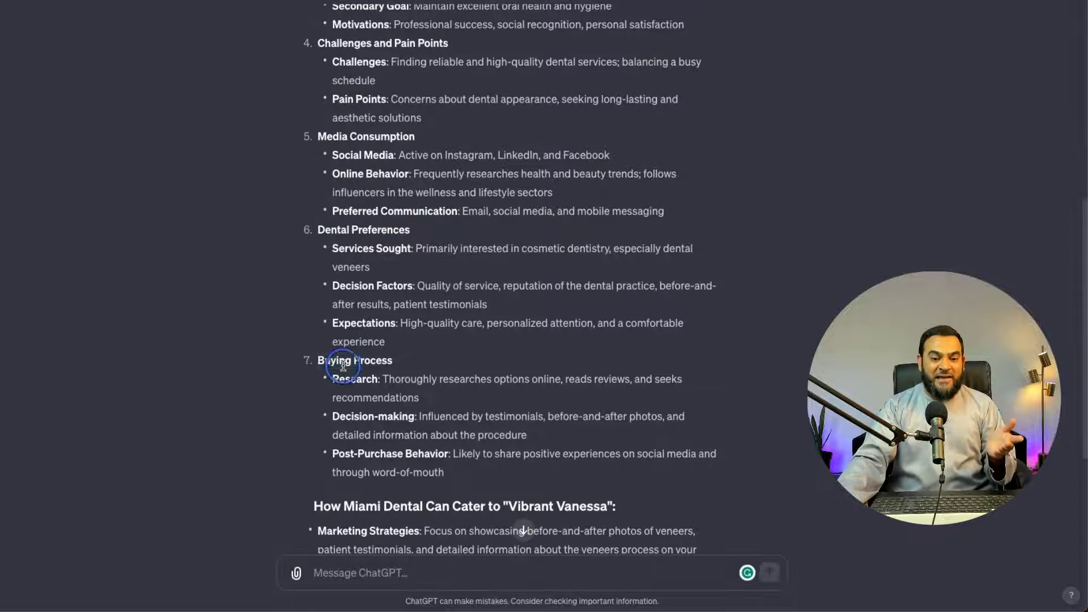
{"action": "triple_click", "coordinate": [342, 366]}
{"action": "scroll", "coordinate": [420, 346], "scroll_direction": "down", "scroll_amount": 4}
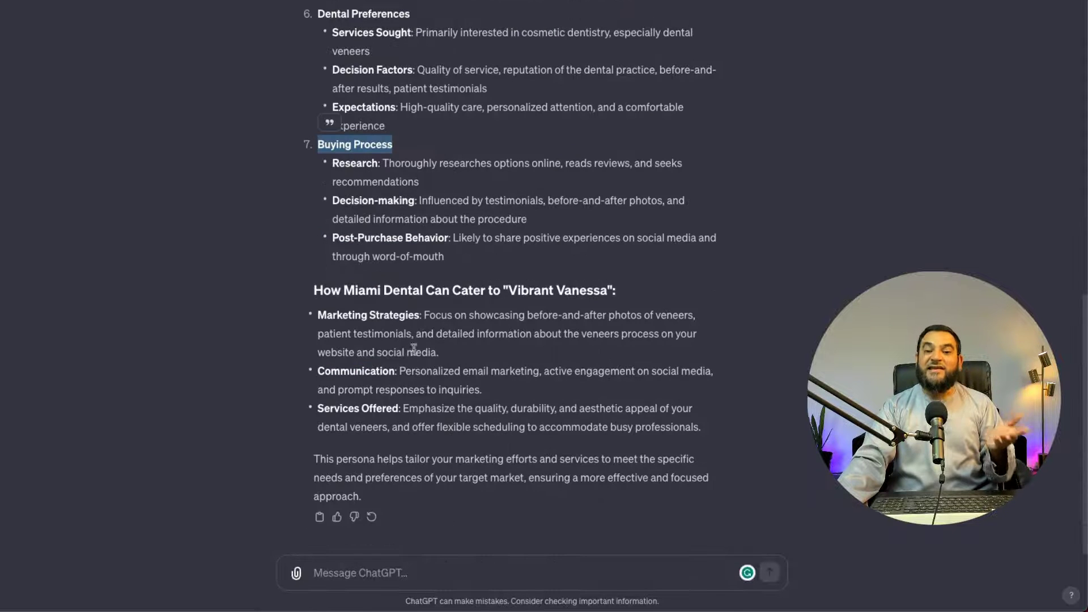
{"action": "triple_click", "coordinate": [376, 315]}
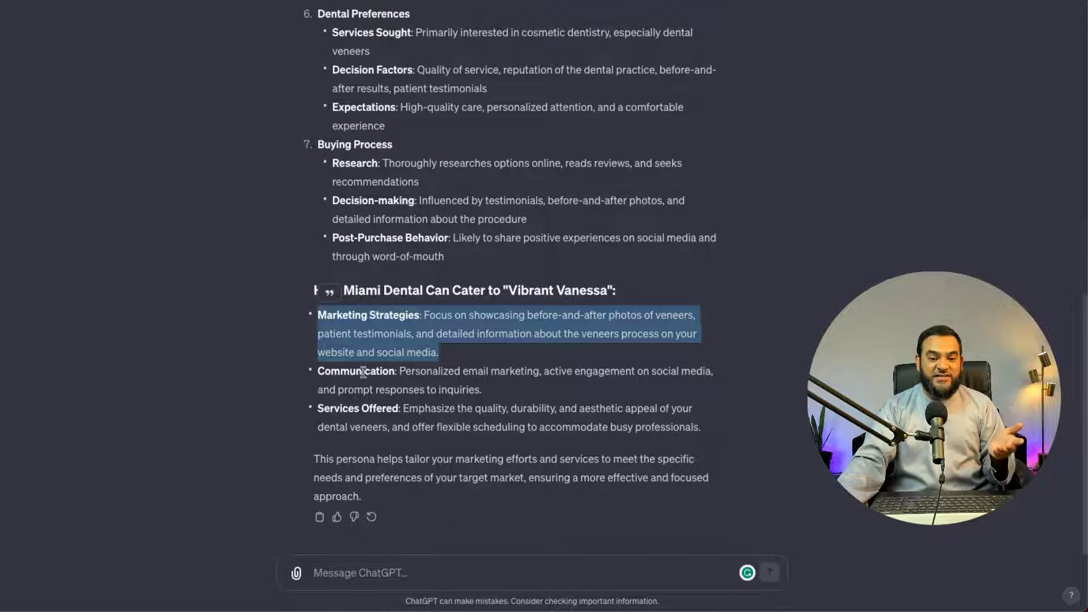
{"action": "left_click", "coordinate": [379, 407]}
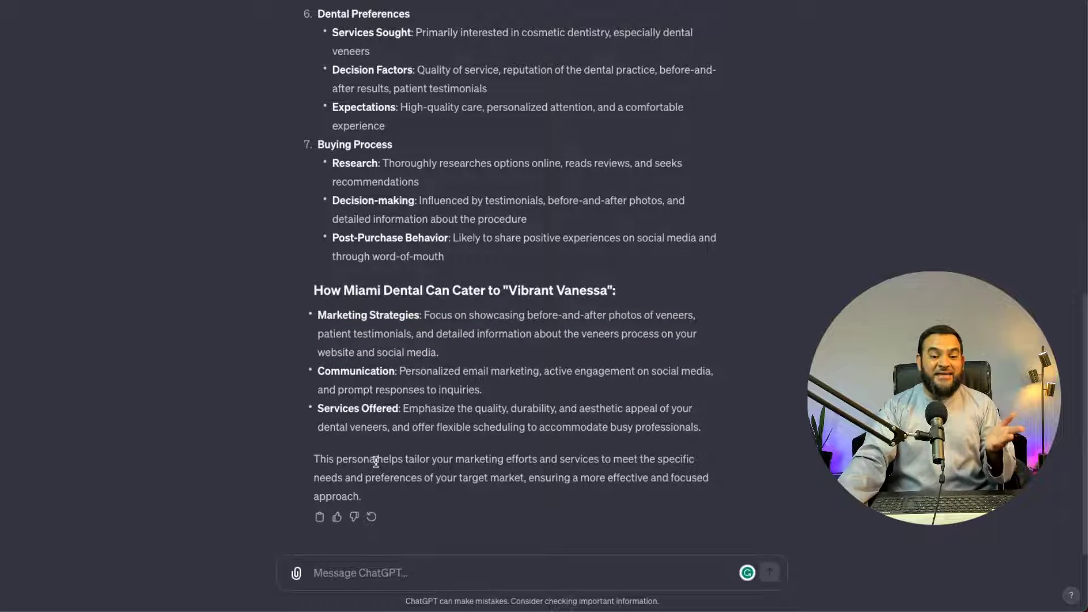
{"action": "triple_click", "coordinate": [367, 460]}
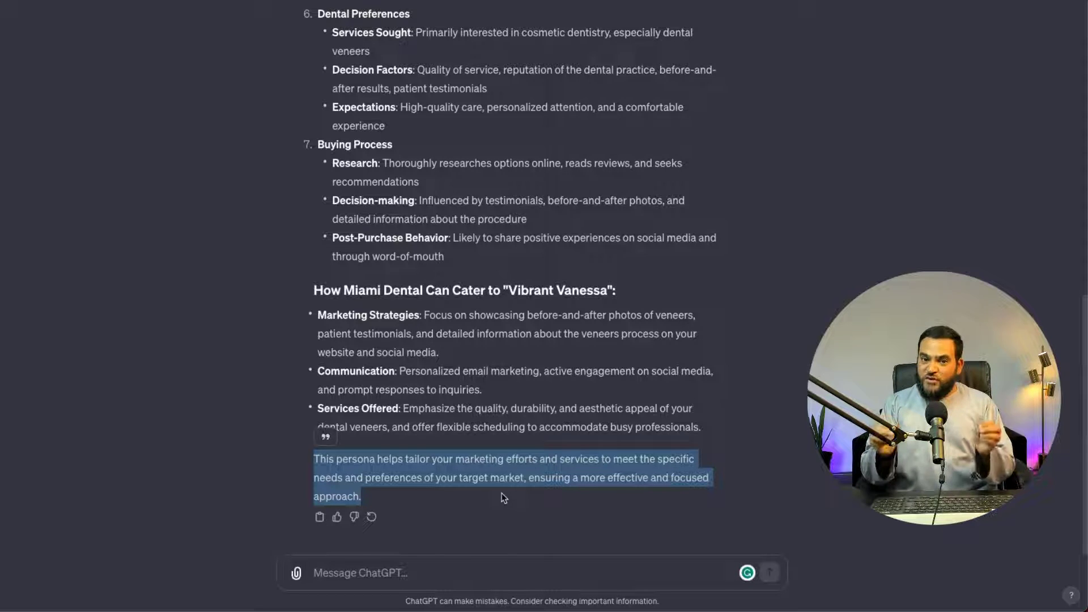
{"action": "type", "text": "You are now a Facebook ads specialist. I want you to write five ads for my buyer persona. The goal is to get them to fill in a form and book an appointment, use a free dental assessment as a hook to get them to fill out the form. Use the AIDA framework and create the ads in the style of Billie Gene is marketing.  Format the output in markdown, including headings, subheadings, and bullet points where necessary."}
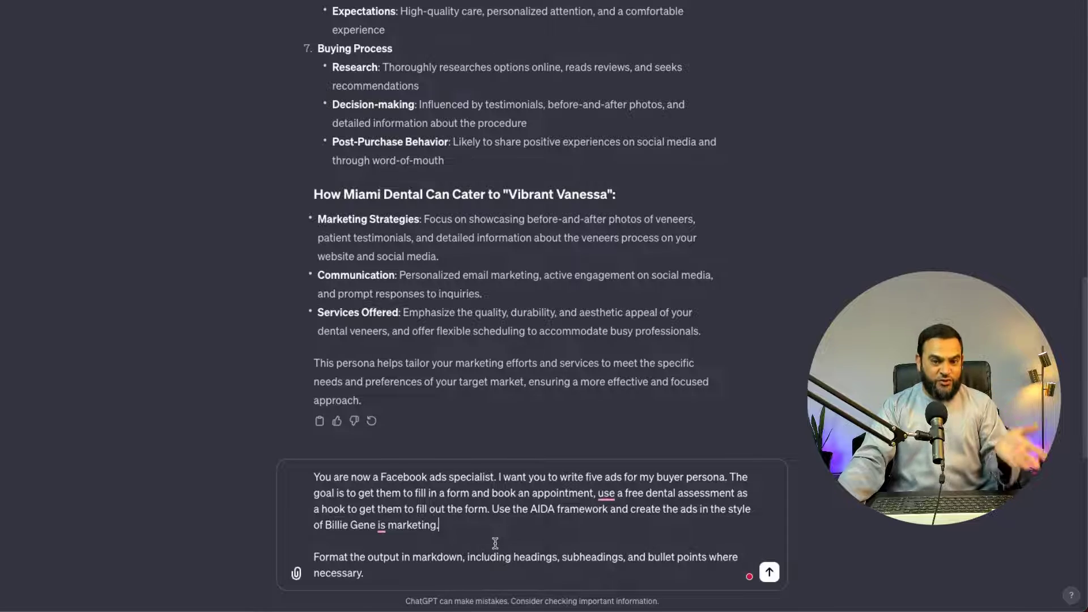
- Review the five-ad AIDA request and its markdown-formatting paragraph, then send it
{"action": "triple_click", "coordinate": [442, 508]}
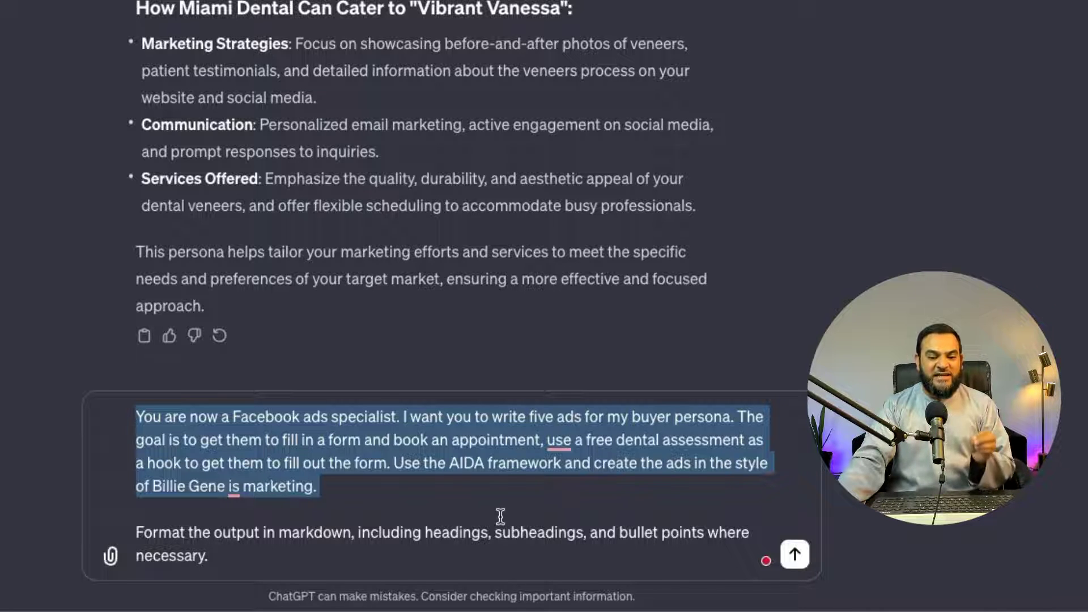
{"action": "triple_click", "coordinate": [434, 530]}
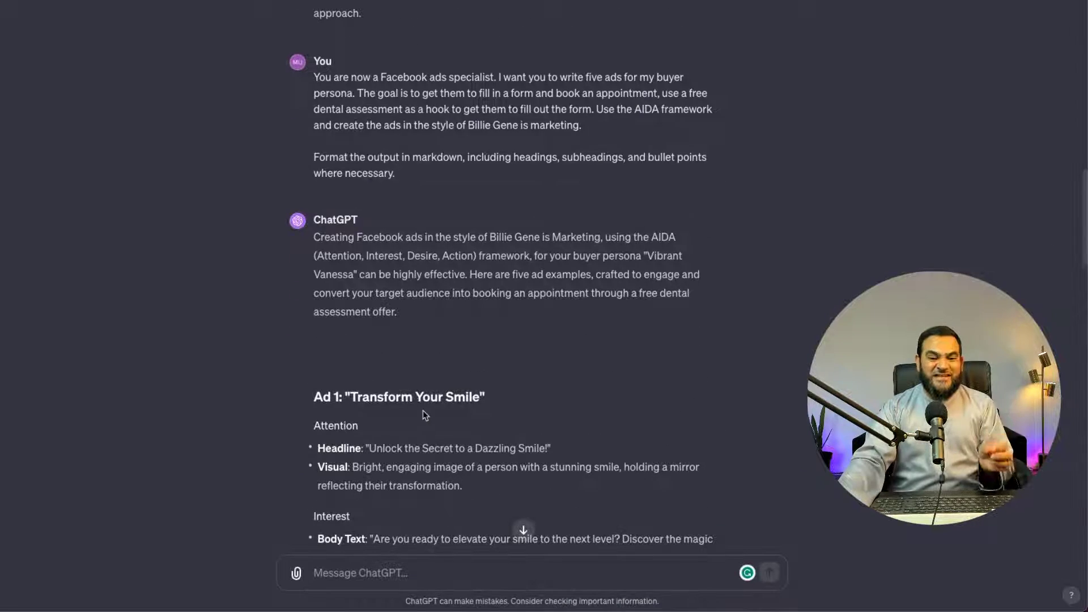
- Read through Ads 1–5 and paste a request for a persona critique with objections and suggestions
{"action": "scroll", "coordinate": [426, 414], "scroll_direction": "down", "scroll_amount": 20}
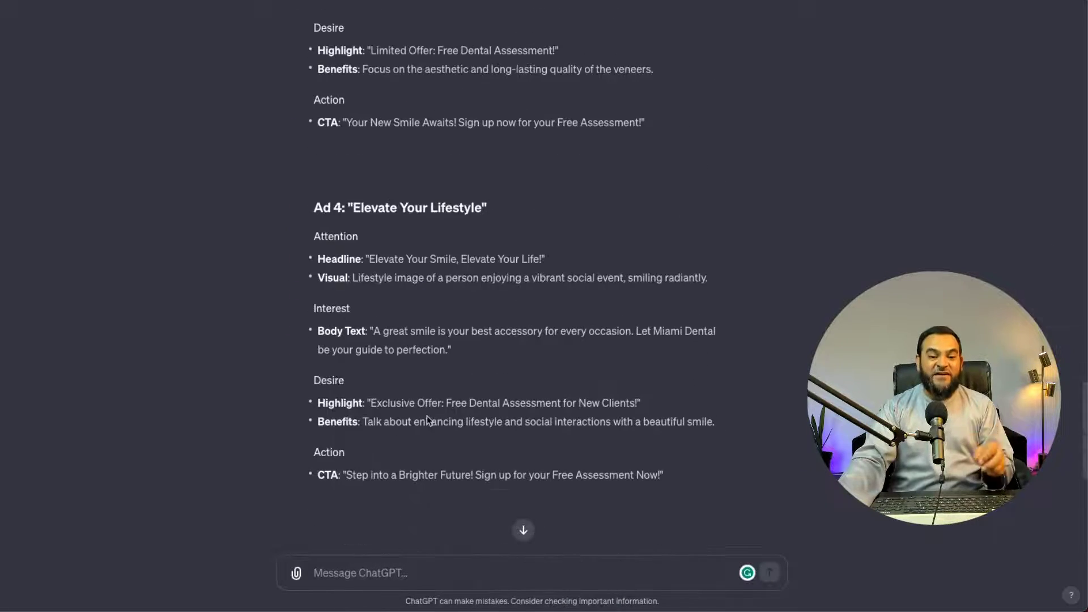
{"action": "scroll", "coordinate": [431, 403], "scroll_direction": "up", "scroll_amount": 12}
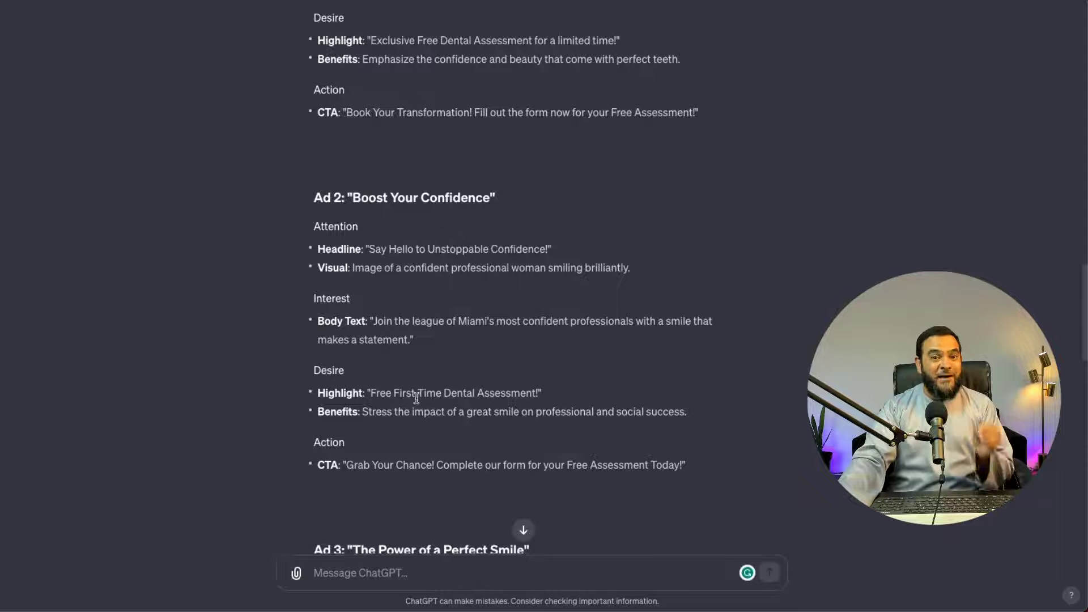
{"action": "scroll", "coordinate": [417, 399], "scroll_direction": "up", "scroll_amount": 7}
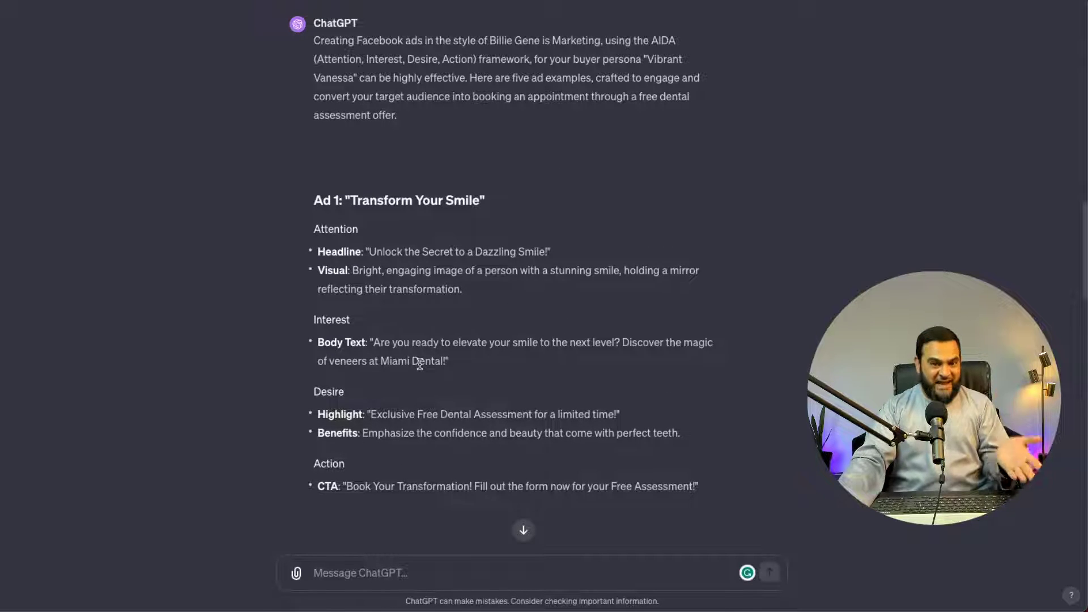
{"action": "scroll", "coordinate": [425, 284], "scroll_direction": "up", "scroll_amount": 3}
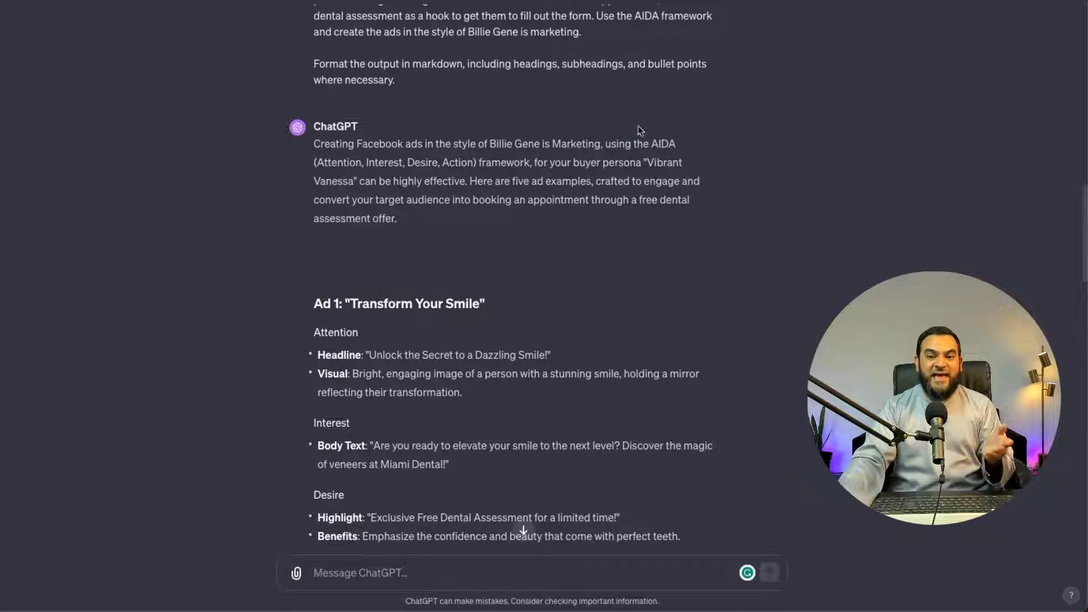
{"action": "double_click", "coordinate": [663, 143]}
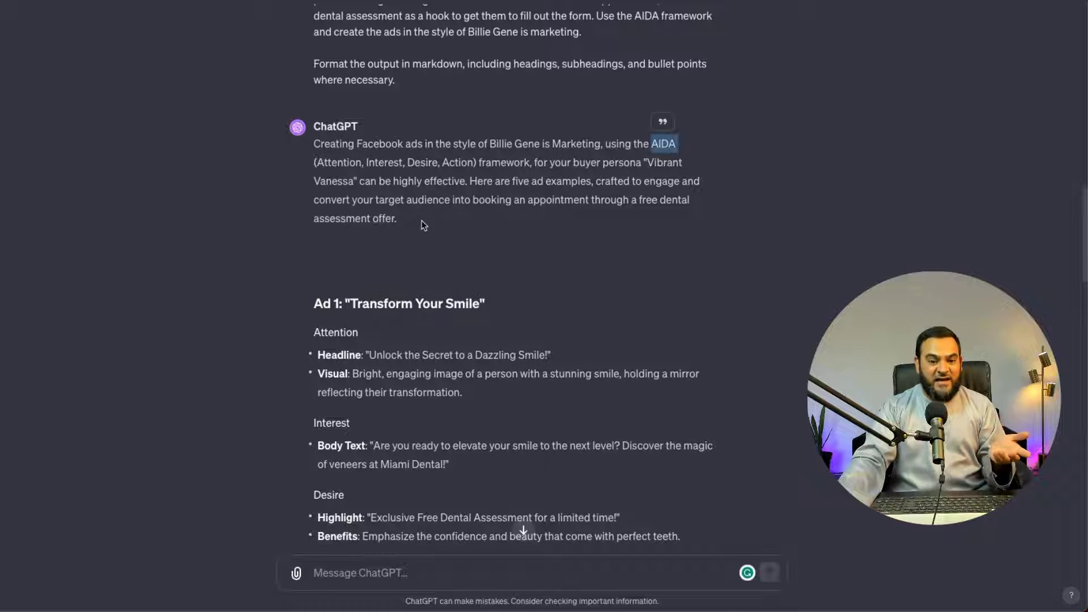
{"action": "scroll", "coordinate": [431, 273], "scroll_direction": "down", "scroll_amount": 10}
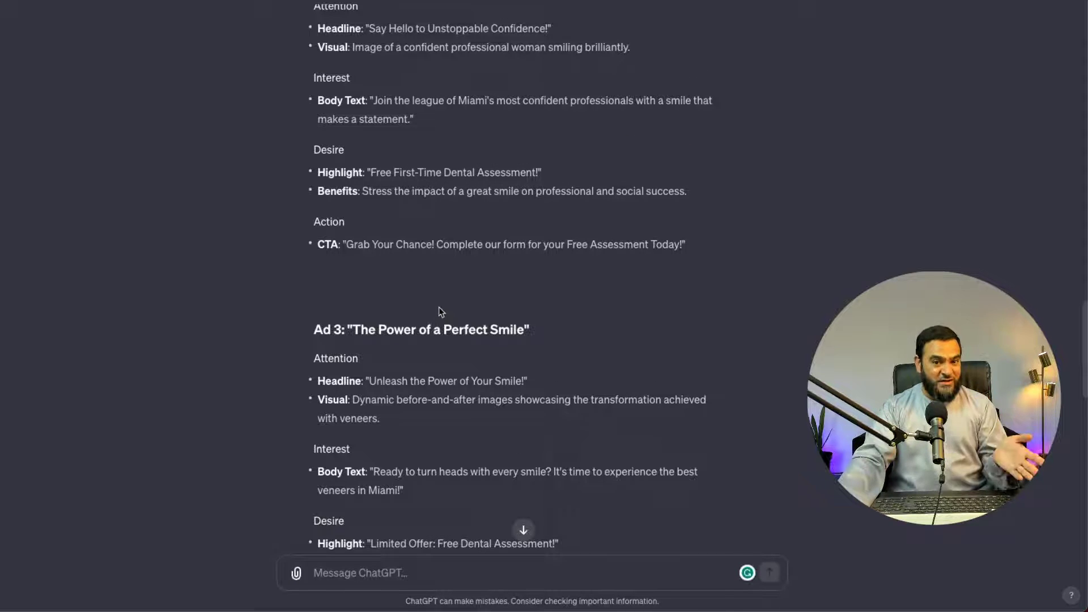
{"action": "scroll", "coordinate": [441, 312], "scroll_direction": "down", "scroll_amount": 2}
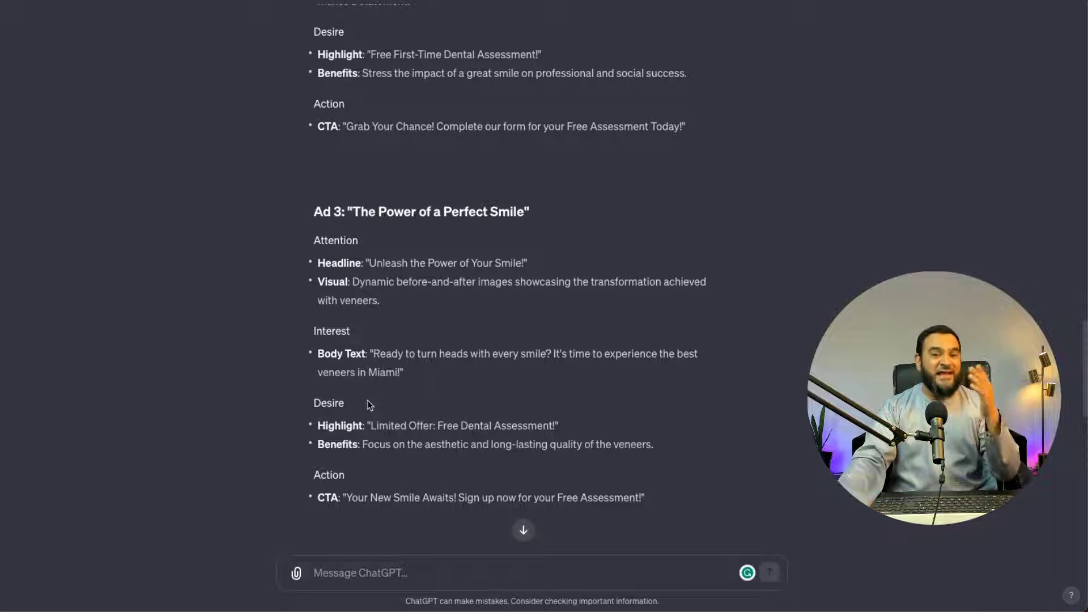
{"action": "scroll", "coordinate": [367, 401], "scroll_direction": "down", "scroll_amount": 15}
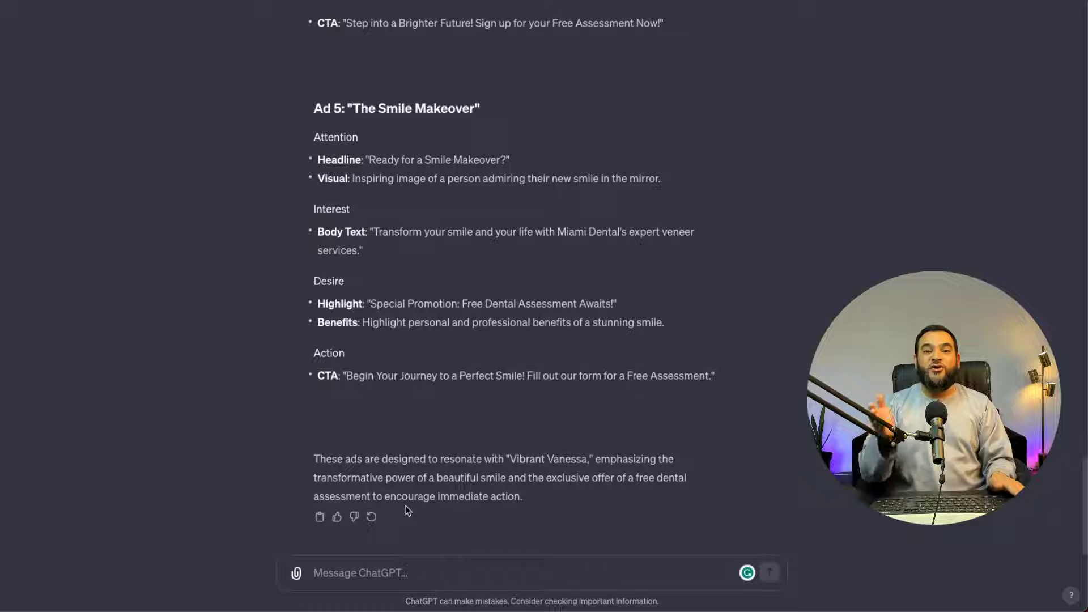
{"action": "type", "text": "I want you to now act as the buyer persona and critique these ads. Give me objections and suggestions as well."}
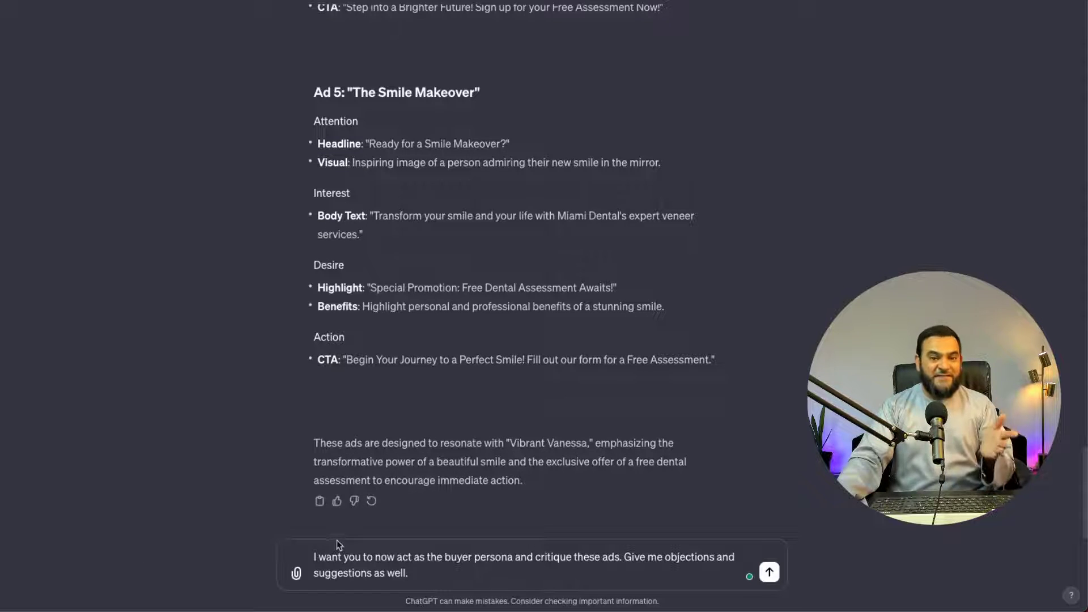
- Send the prompt asking ChatGPT, as Vibrant Vanessa, to critique each of the five ads
{"action": "key", "text": "ctrl+a"}
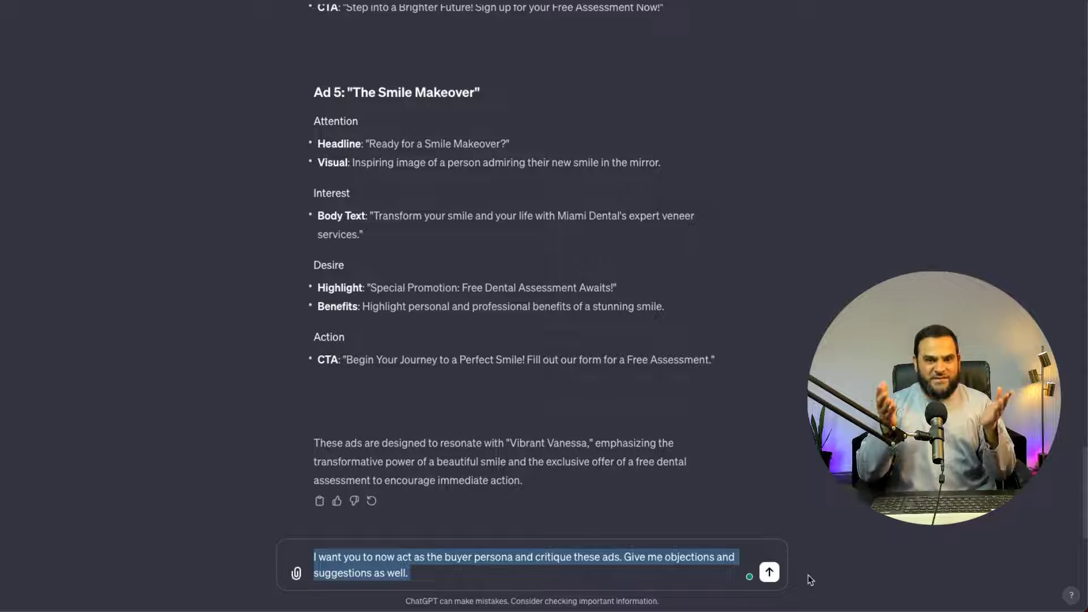
{"action": "key", "text": "Return"}
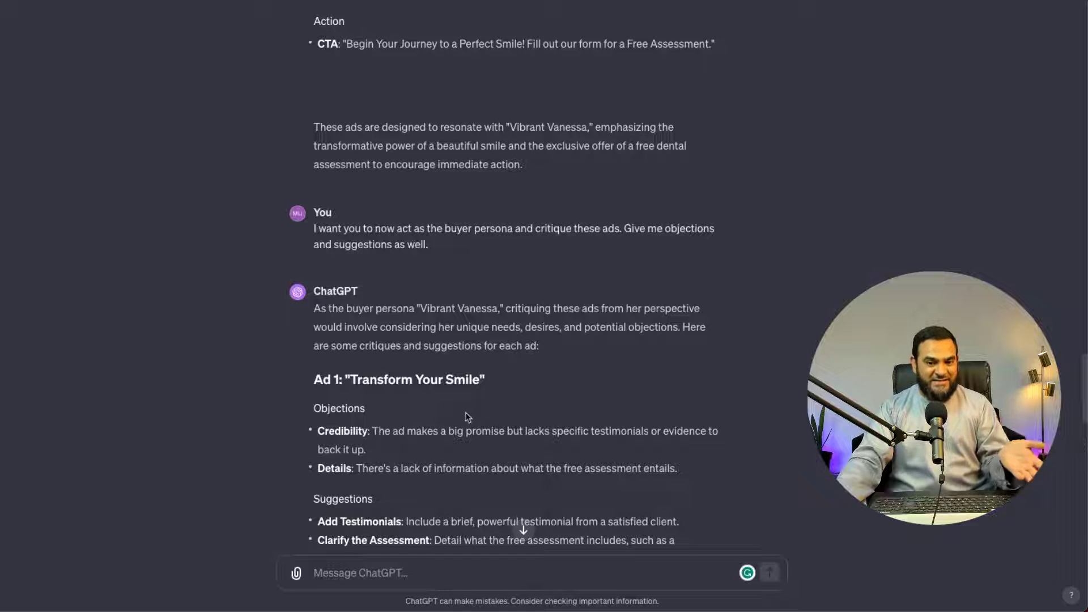
{"action": "scroll", "coordinate": [475, 422], "scroll_direction": "down", "scroll_amount": 1}
{"action": "scroll", "coordinate": [475, 423], "scroll_direction": "down", "scroll_amount": 3}
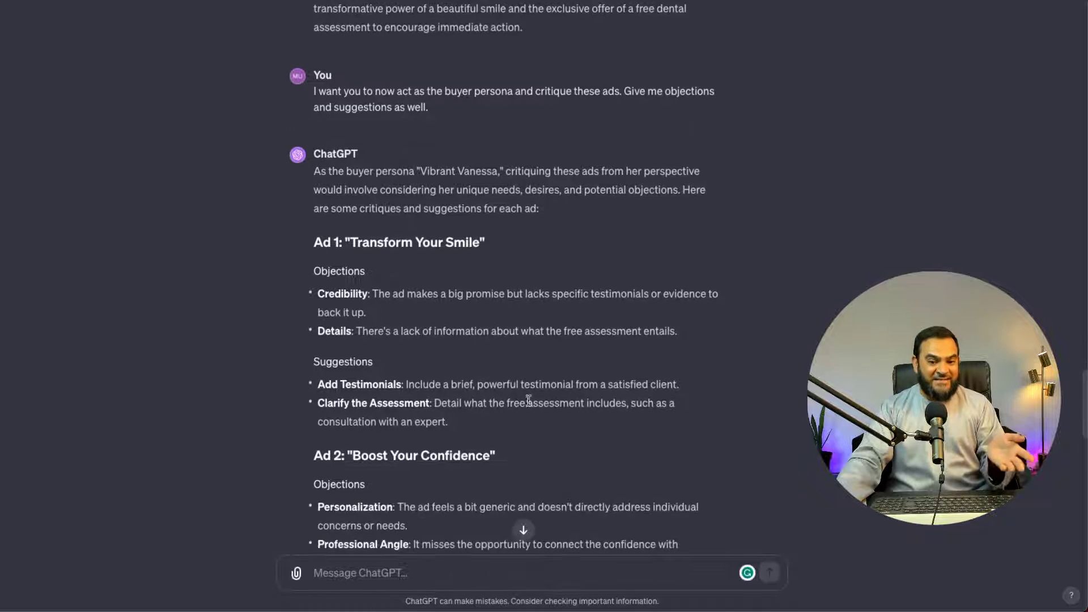
{"action": "scroll", "coordinate": [471, 379], "scroll_direction": "down", "scroll_amount": 5}
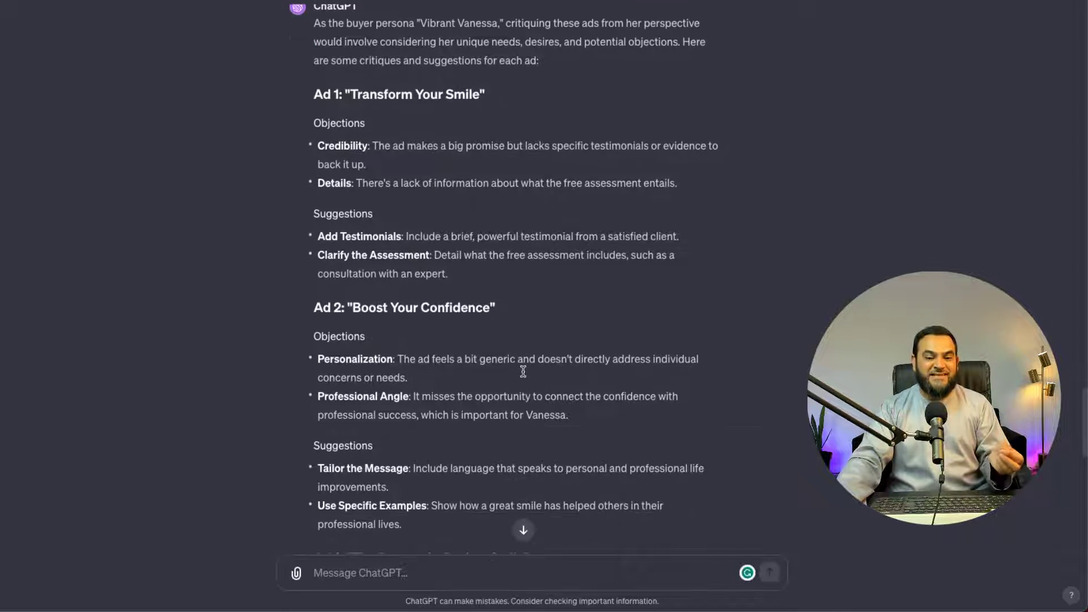
{"action": "scroll", "coordinate": [471, 379], "scroll_direction": "down", "scroll_amount": 10}
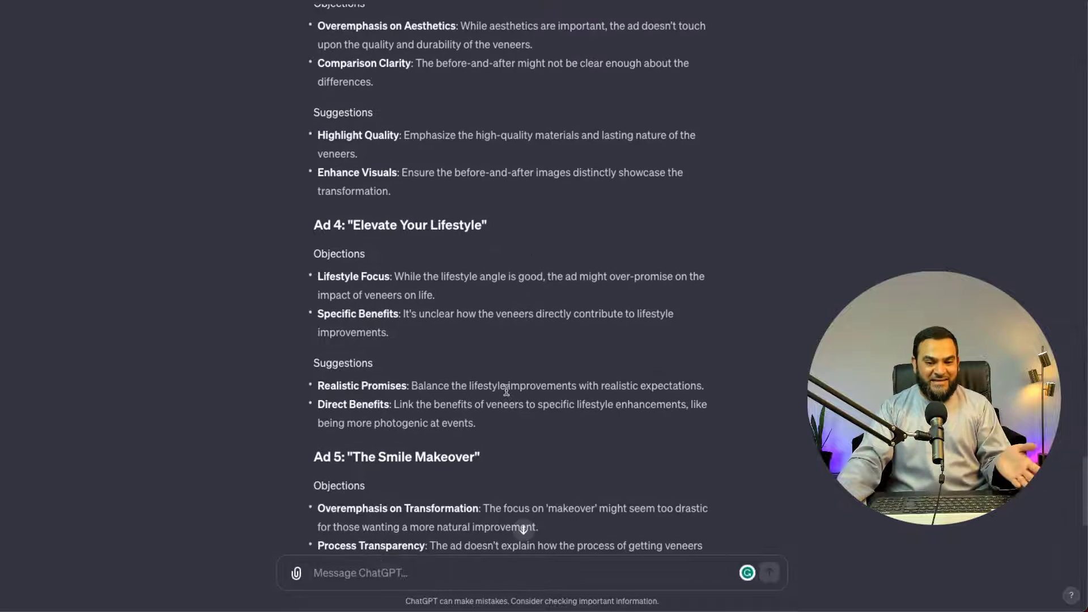
{"action": "scroll", "coordinate": [506, 389], "scroll_direction": "down", "scroll_amount": 6}
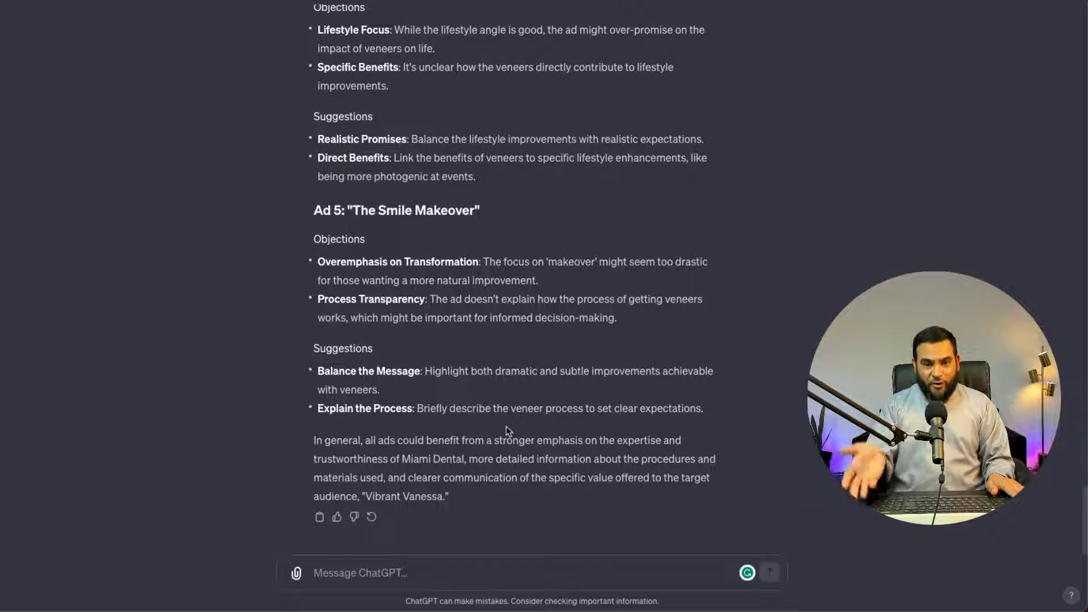
{"action": "type", "text": "Implement all your suggestions"}
- Send 'Implement all your suggestions' to ChatGPT
{"action": "left_click", "coordinate": [416, 573]}
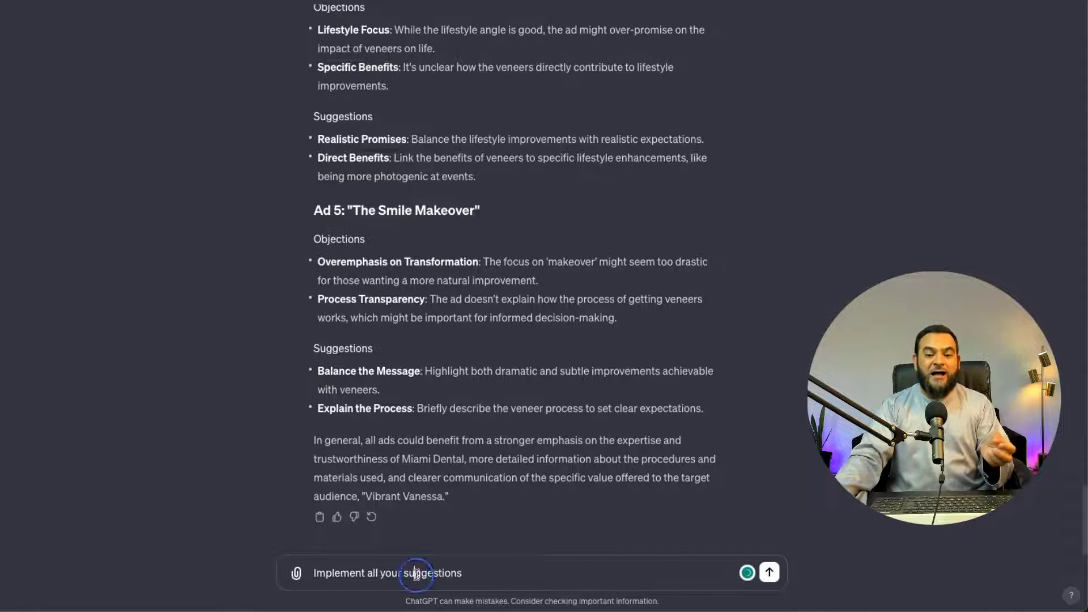
{"action": "triple_click", "coordinate": [417, 573]}
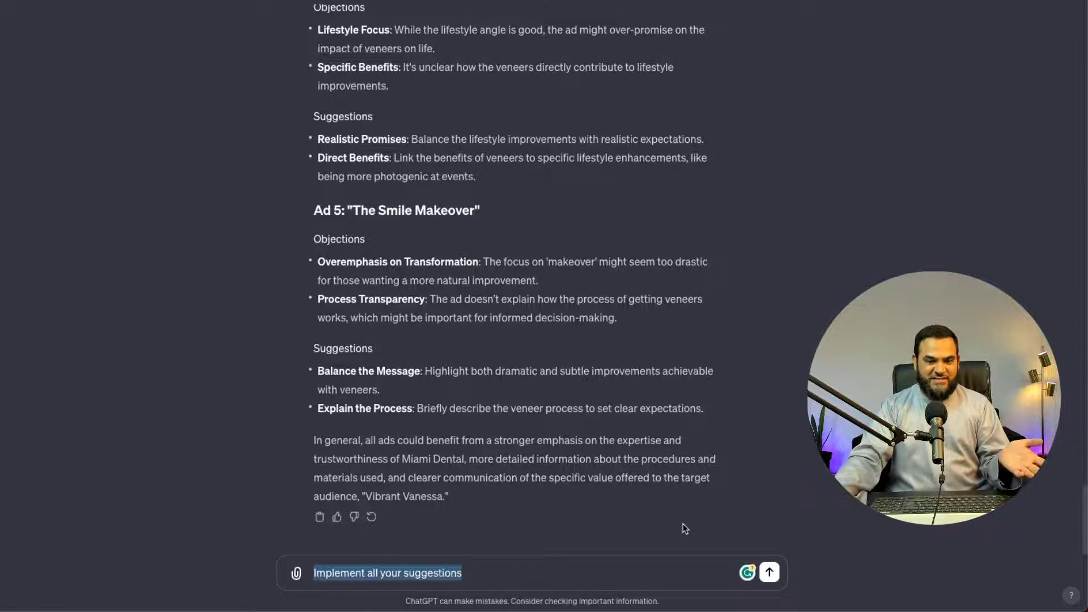
{"action": "key", "text": "Return"}
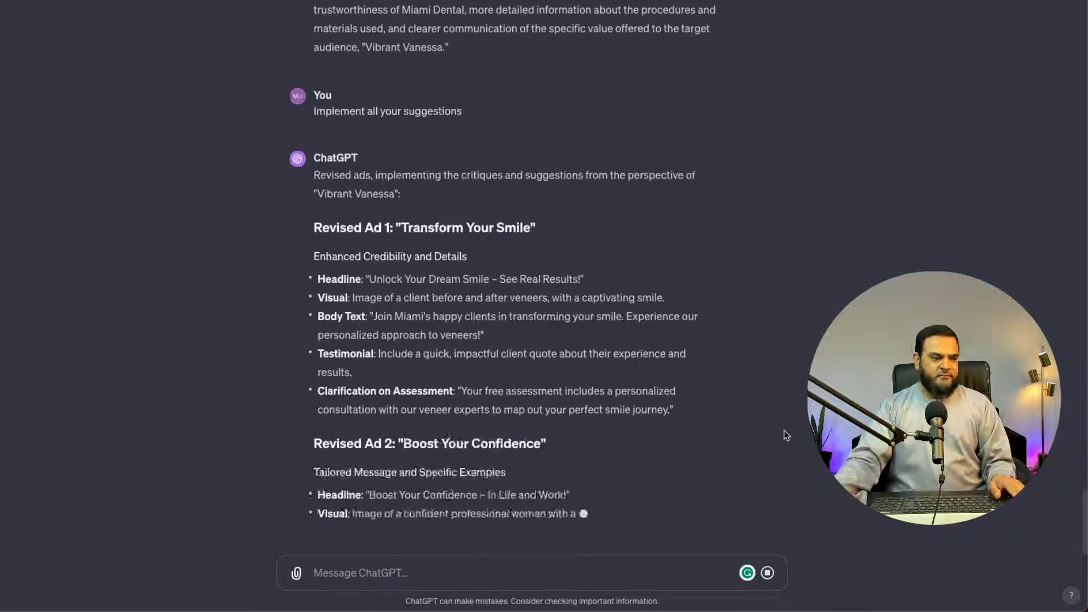
- Look over the revised ads from the opening paragraph to the concluding summary
{"action": "scroll", "coordinate": [408, 328], "scroll_direction": "up", "scroll_amount": 1}
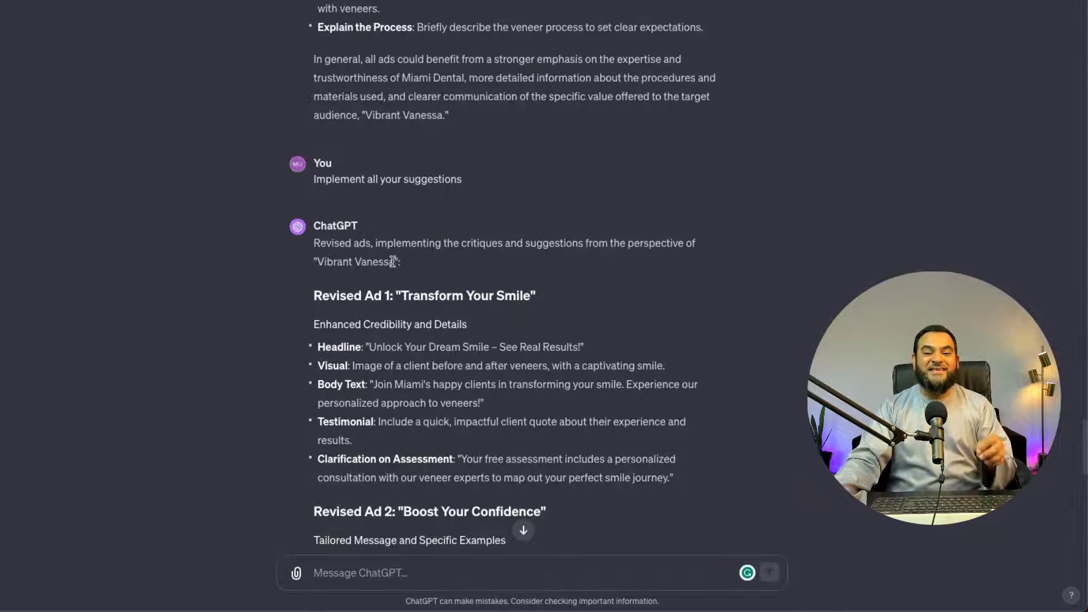
{"action": "left_click", "coordinate": [604, 238]}
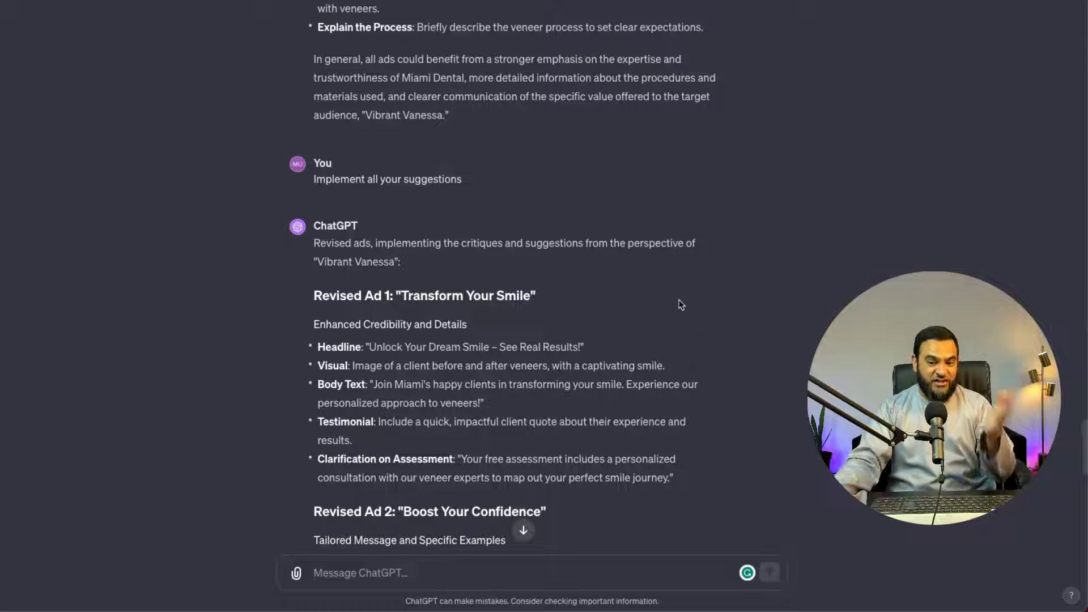
{"action": "triple_click", "coordinate": [626, 238]}
{"action": "scroll", "coordinate": [622, 238], "scroll_direction": "down", "scroll_amount": 15}
{"action": "triple_click", "coordinate": [403, 436]}
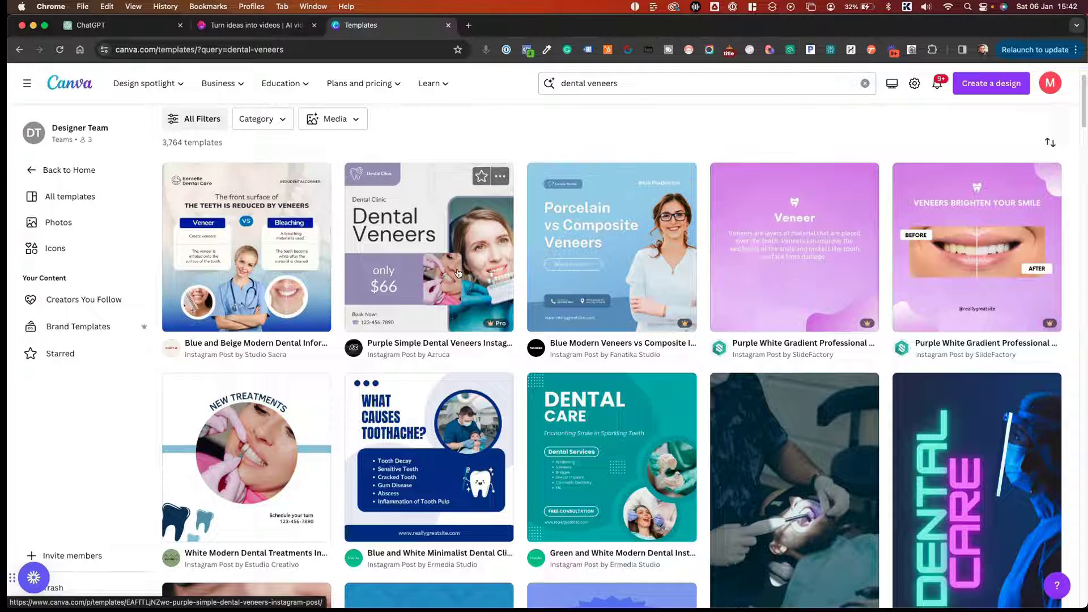
- Browse the 'dental veneers' template results and open the Purple White Gradient before-and-after template
{"action": "scroll", "coordinate": [566, 170], "scroll_direction": "up", "scroll_amount": 3}
{"action": "left_click", "coordinate": [639, 84]}
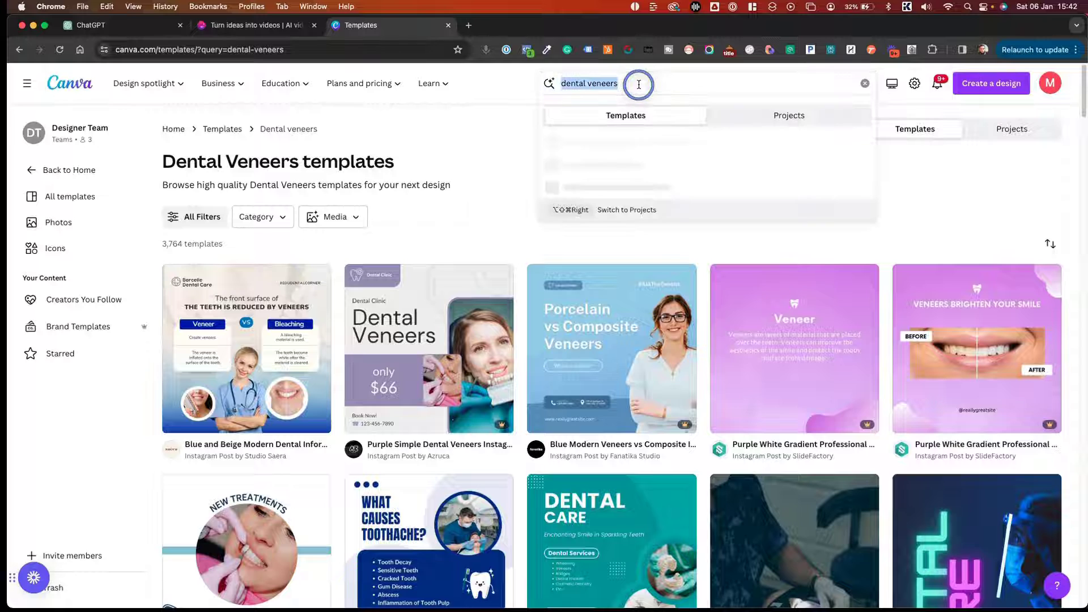
{"action": "left_click", "coordinate": [533, 255]}
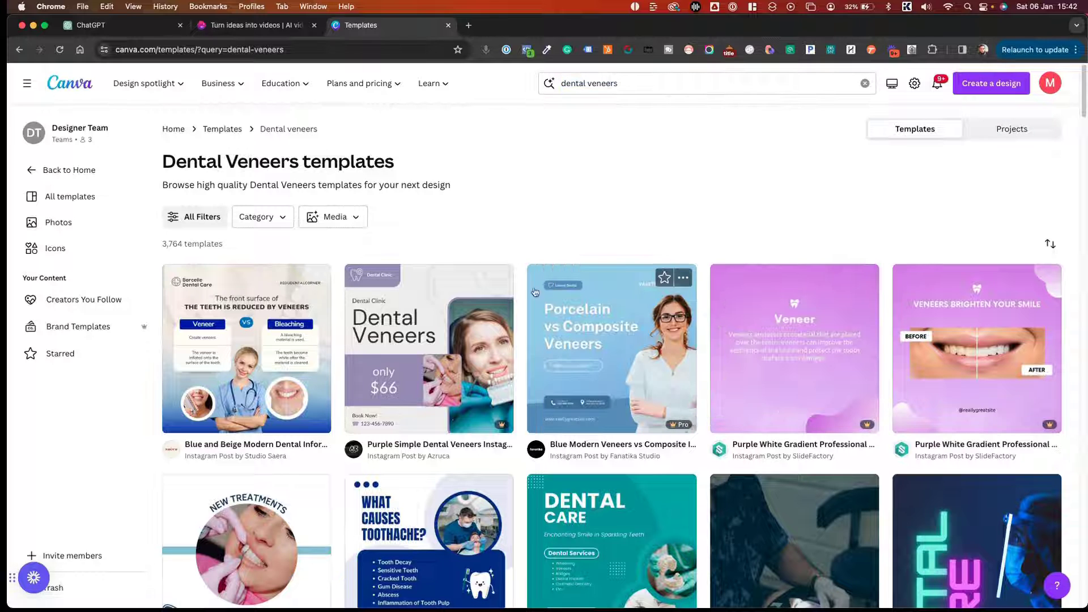
{"action": "scroll", "coordinate": [535, 292], "scroll_direction": "down", "scroll_amount": 5}
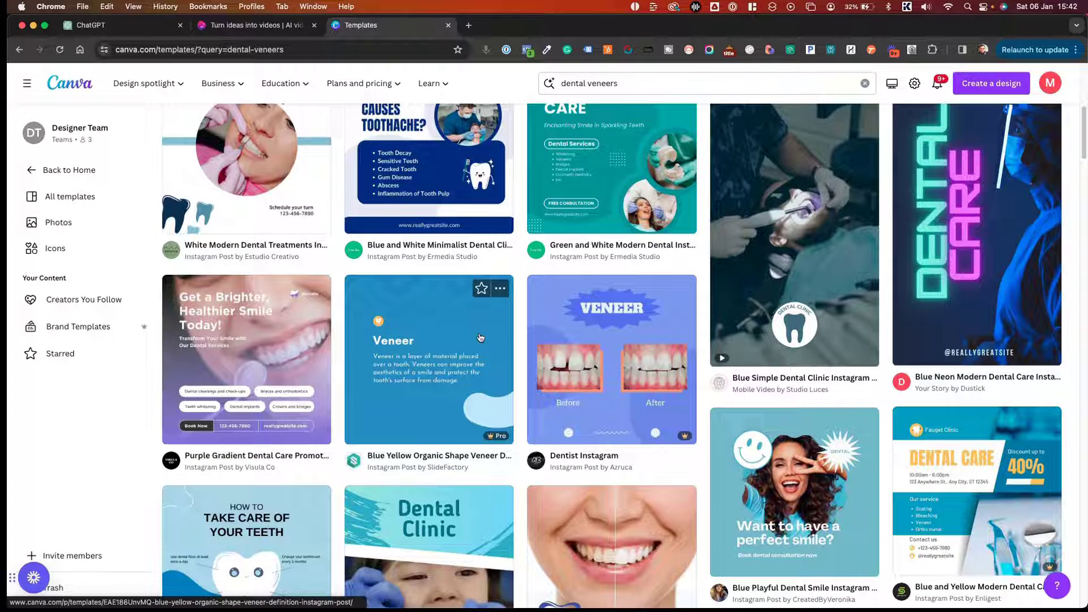
{"action": "scroll", "coordinate": [510, 340], "scroll_direction": "down", "scroll_amount": 4}
{"action": "scroll", "coordinate": [749, 359], "scroll_direction": "up", "scroll_amount": 10}
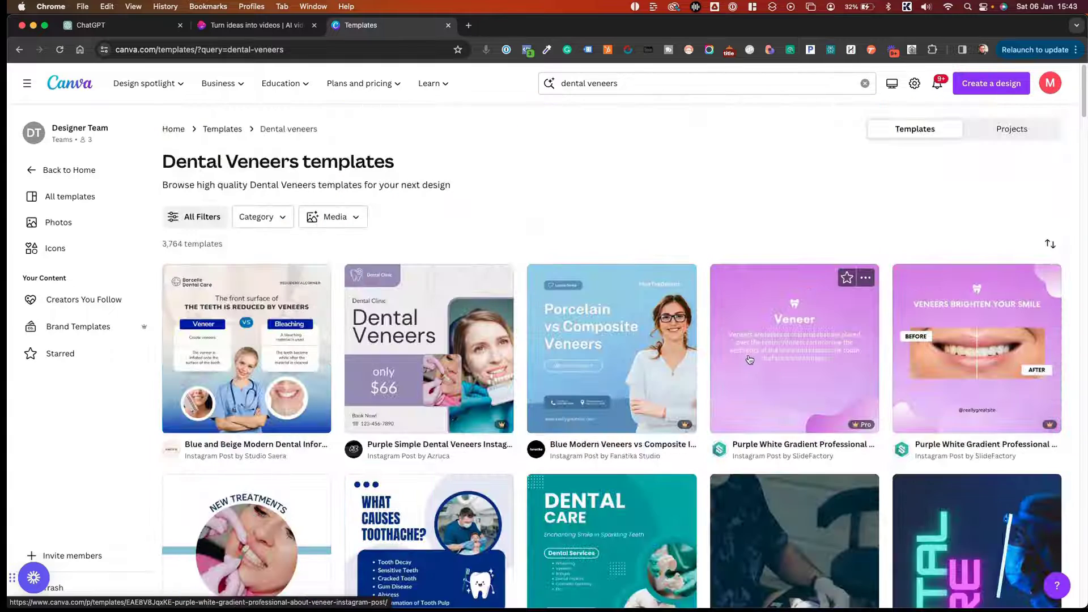
{"action": "left_click", "coordinate": [976, 360]}
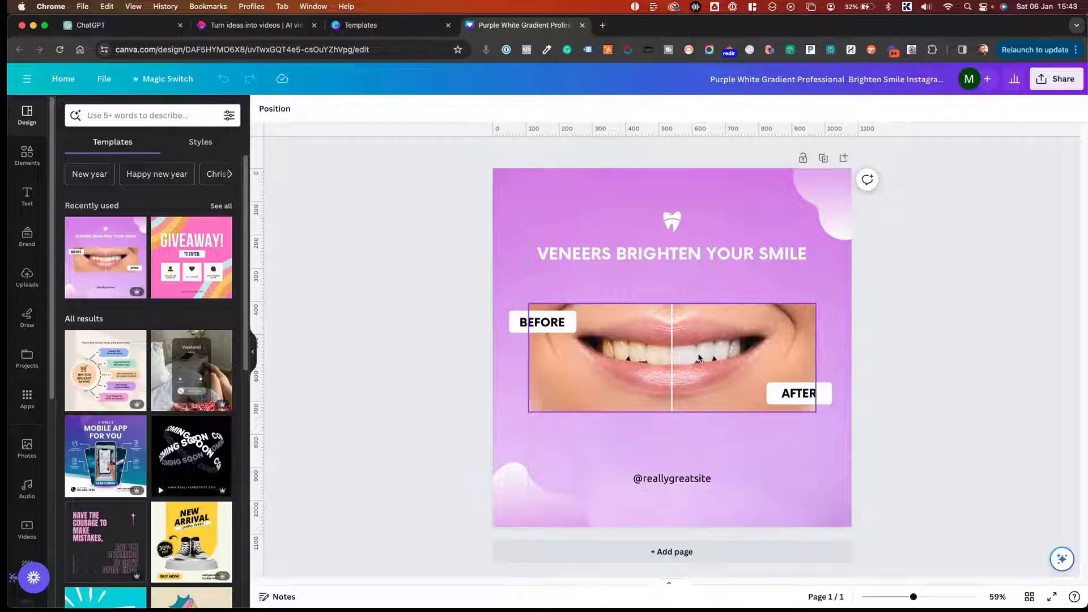
- Inspect the 'VENEERS BRIGHTEN YOUR SMILE' headline and the placeholder website handle text
{"action": "left_click", "coordinate": [763, 468]}
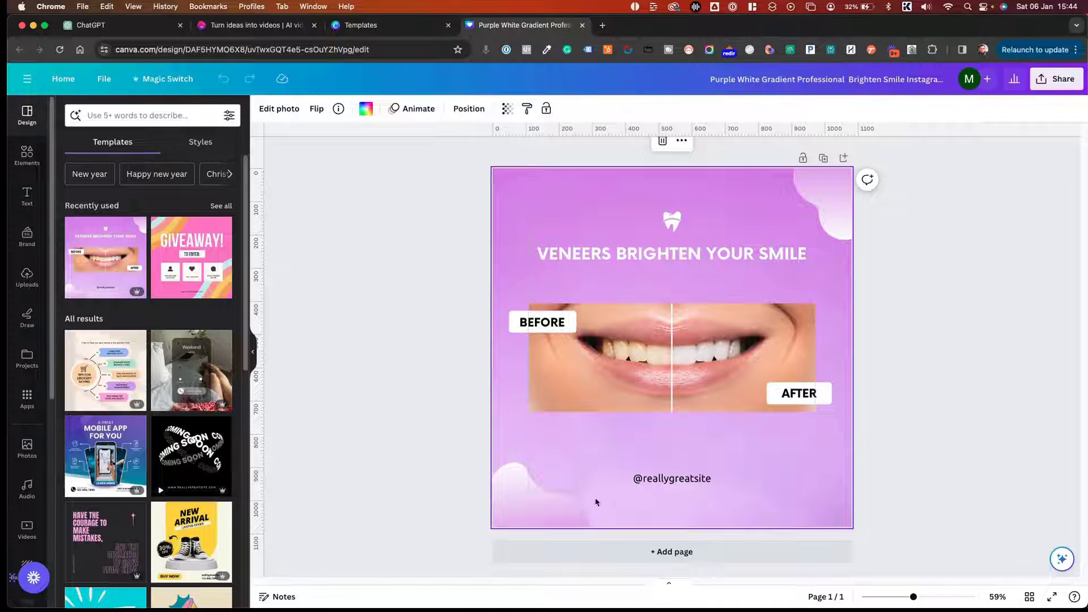
{"action": "double_click", "coordinate": [663, 253]}
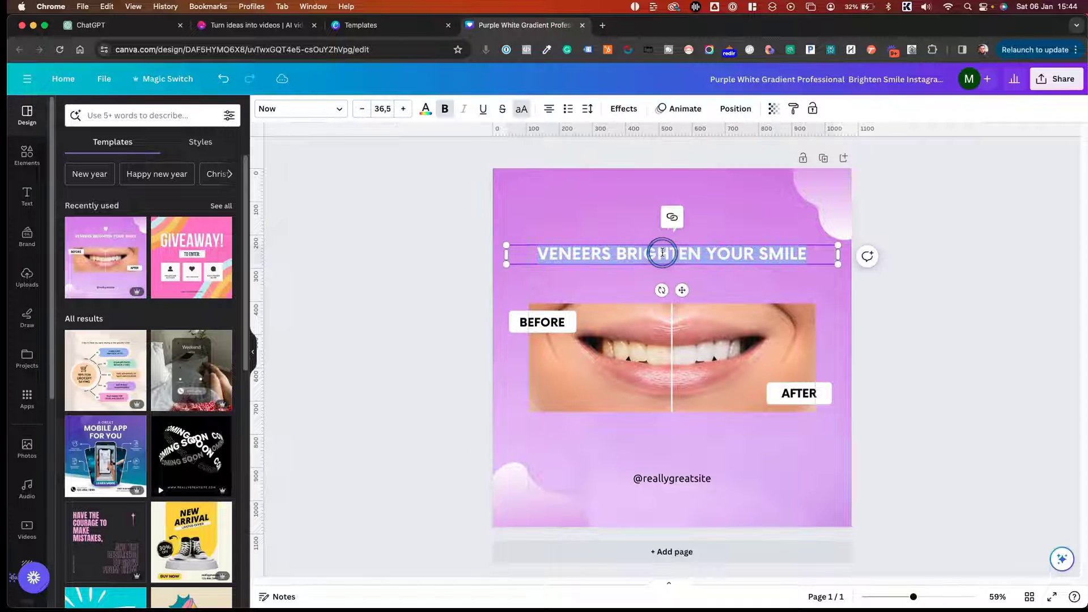
{"action": "left_click", "coordinate": [742, 225]}
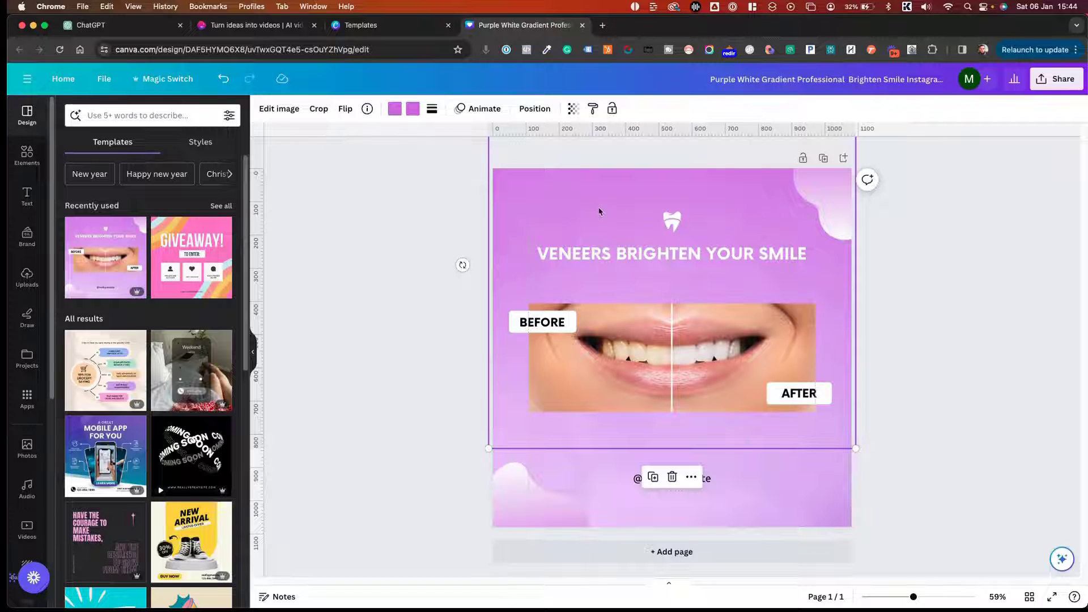
{"action": "left_click", "coordinate": [797, 469]}
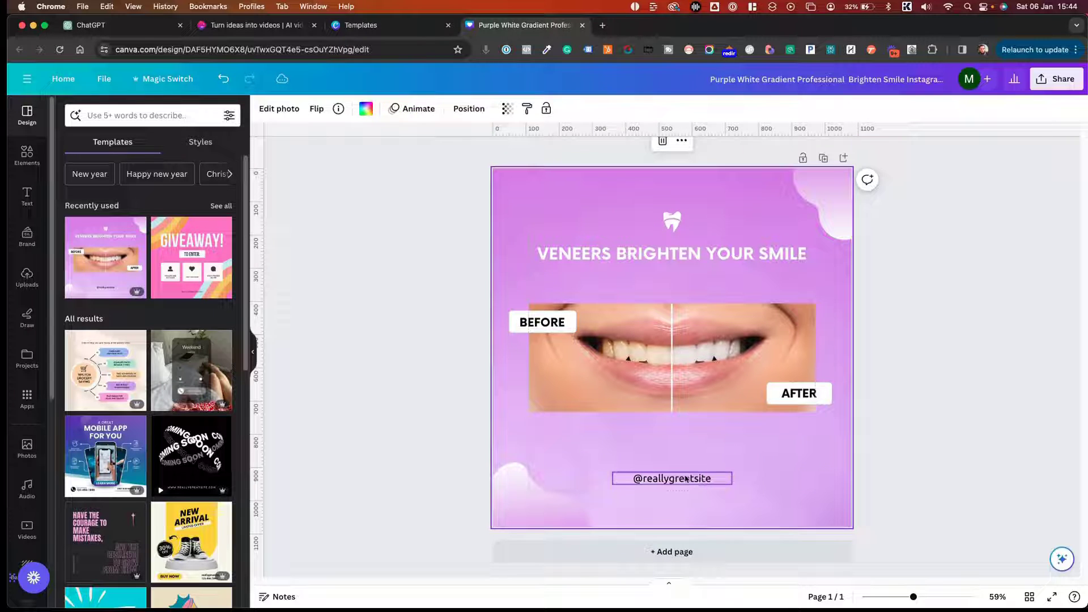
{"action": "left_click", "coordinate": [683, 478]}
{"action": "left_click", "coordinate": [683, 478]}
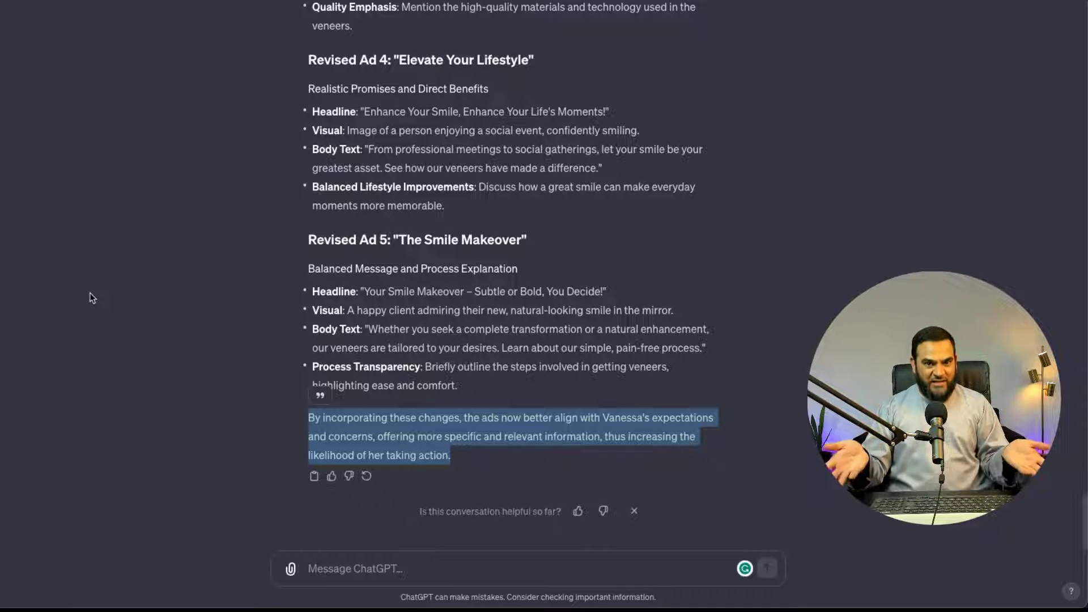
- Paste and send the request for two 3-minute, script-only video scripts in the same style
{"action": "left_click", "coordinate": [334, 571]}
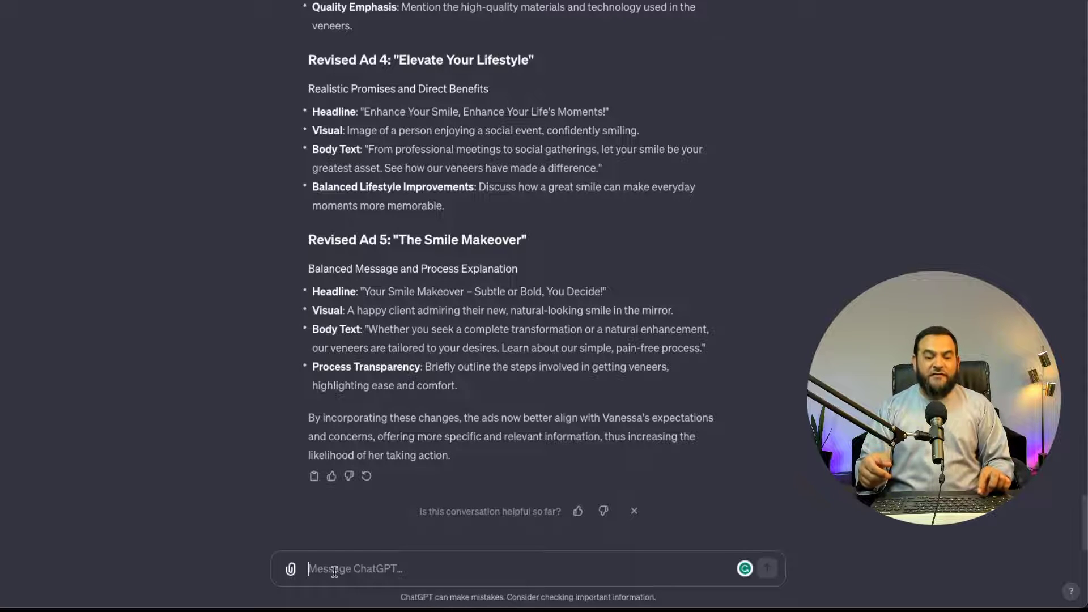
{"action": "type", "text": "Using the same style create two, 3-minute video scripts that I can use for 2 videos, strictly give me the script only, and do not include any b roll, timestamps, or scene descriptions."}
{"action": "key", "text": "ctrl+a"}
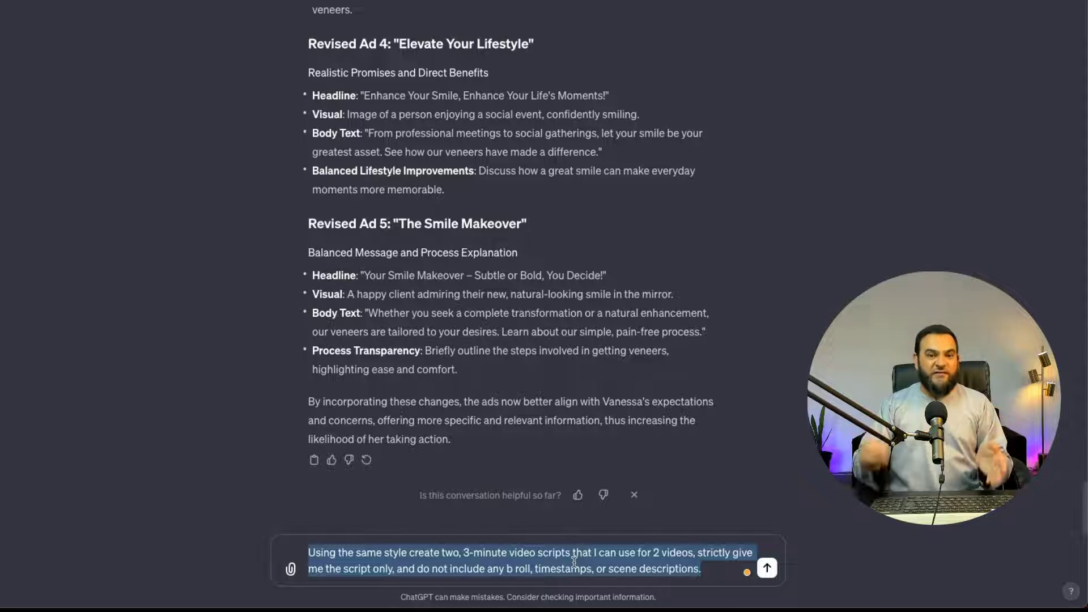
{"action": "key", "text": "Return"}
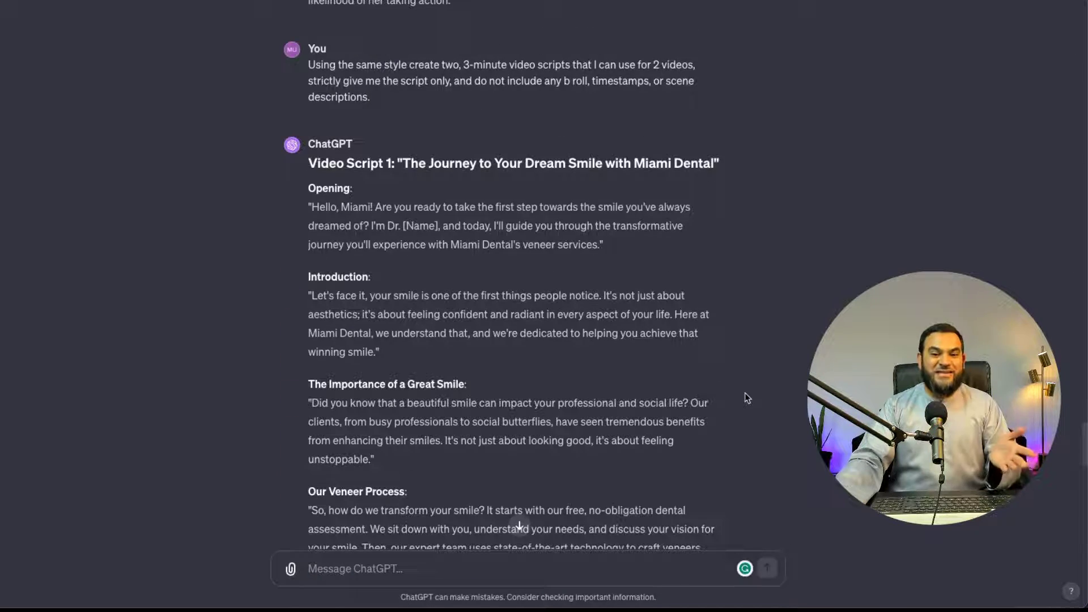
- Check the closing summary, then select Video Script 1 from its title to its Closing paragraph
{"action": "scroll", "coordinate": [754, 388], "scroll_direction": "down", "scroll_amount": 12}
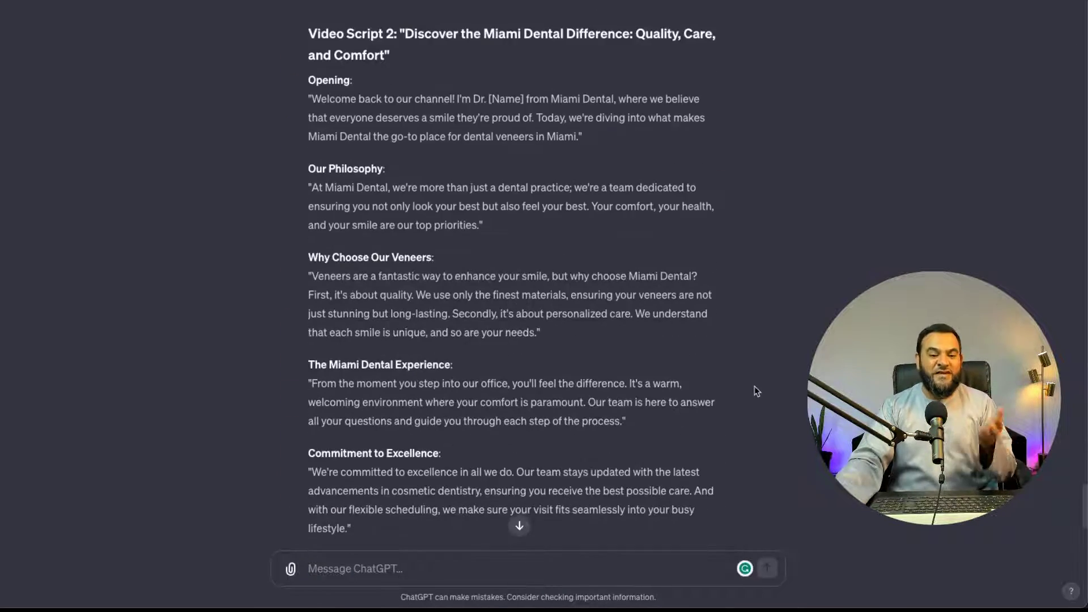
{"action": "scroll", "coordinate": [507, 451], "scroll_direction": "down", "scroll_amount": 5}
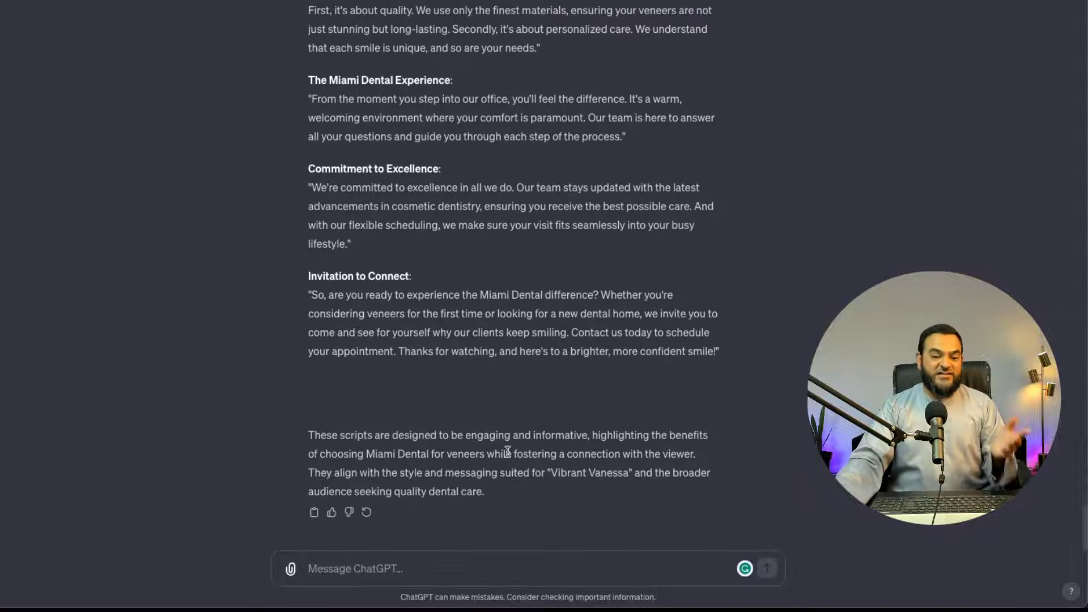
{"action": "triple_click", "coordinate": [413, 458]}
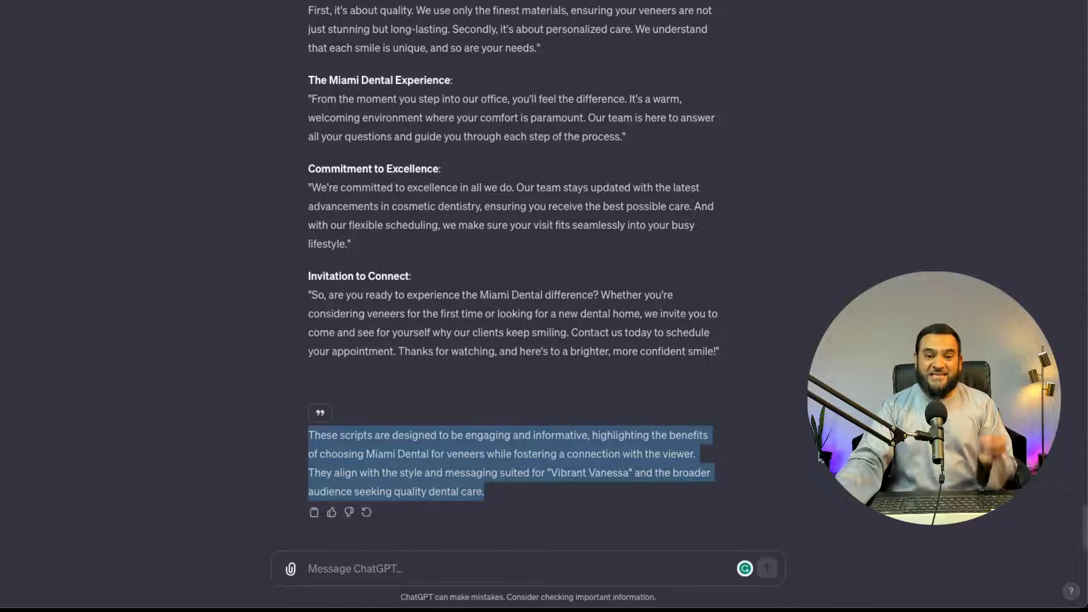
{"action": "scroll", "coordinate": [440, 323], "scroll_direction": "up", "scroll_amount": 20}
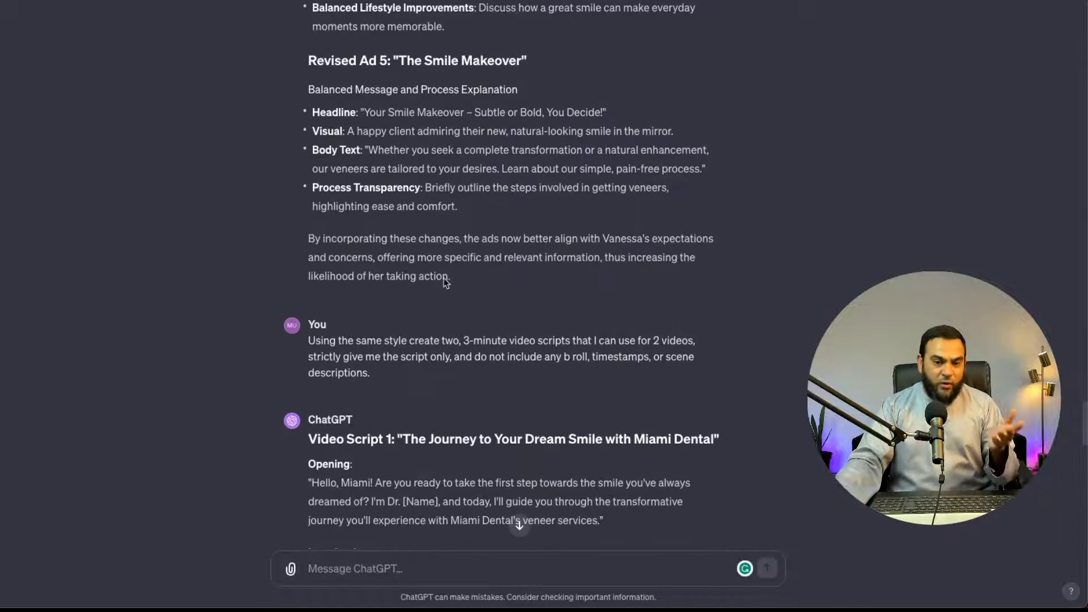
{"action": "scroll", "coordinate": [518, 512], "scroll_direction": "down", "scroll_amount": 10}
{"action": "left_click_drag", "start_coordinate": [400, 443], "coordinate": [410, 495]}
{"action": "scroll", "coordinate": [411, 495], "scroll_direction": "down", "scroll_amount": 1}
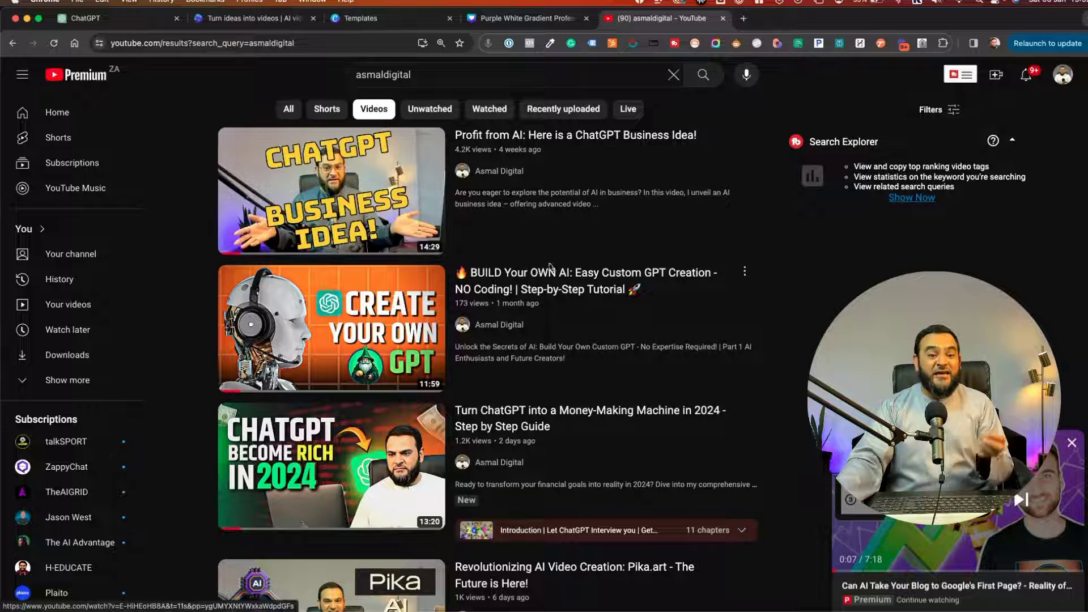
- Look over the asmaldigital video results on YouTube before returning to InVideo AI
{"action": "mouse_move", "coordinate": [553, 242]}
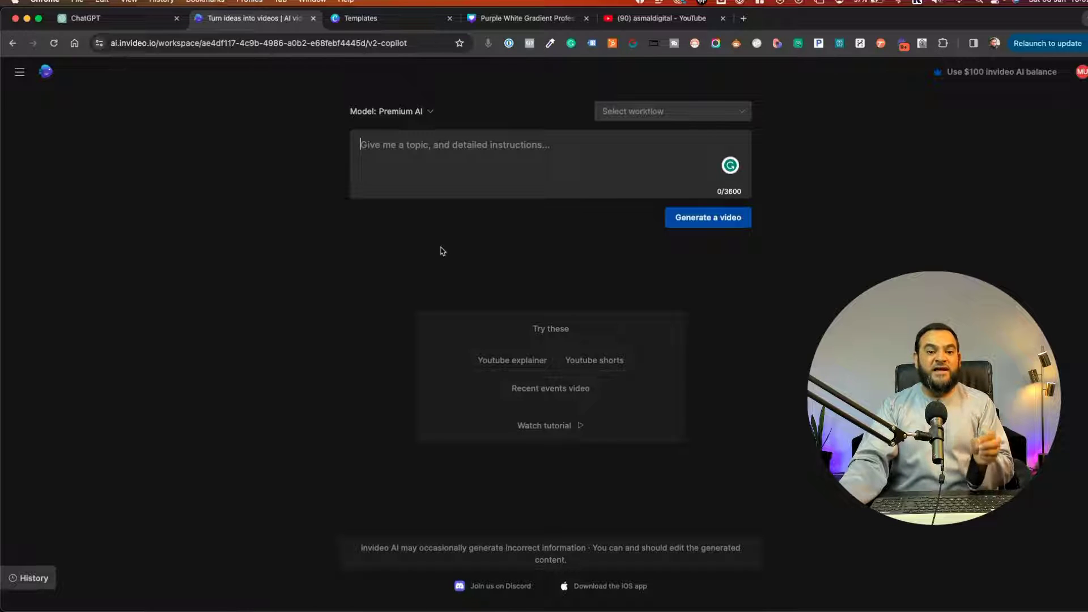
- Choose the YouTube explainer workflow at 3 minutes, paste the dental script, and set music to None
{"action": "left_click", "coordinate": [667, 111]}
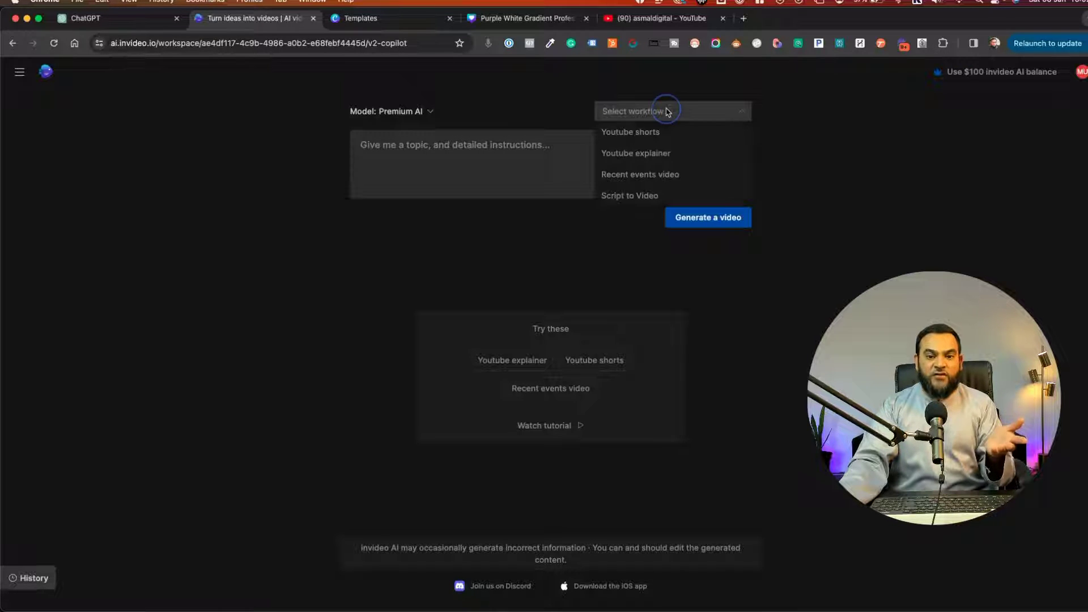
{"action": "left_click", "coordinate": [668, 155]}
{"action": "left_click", "coordinate": [449, 203]}
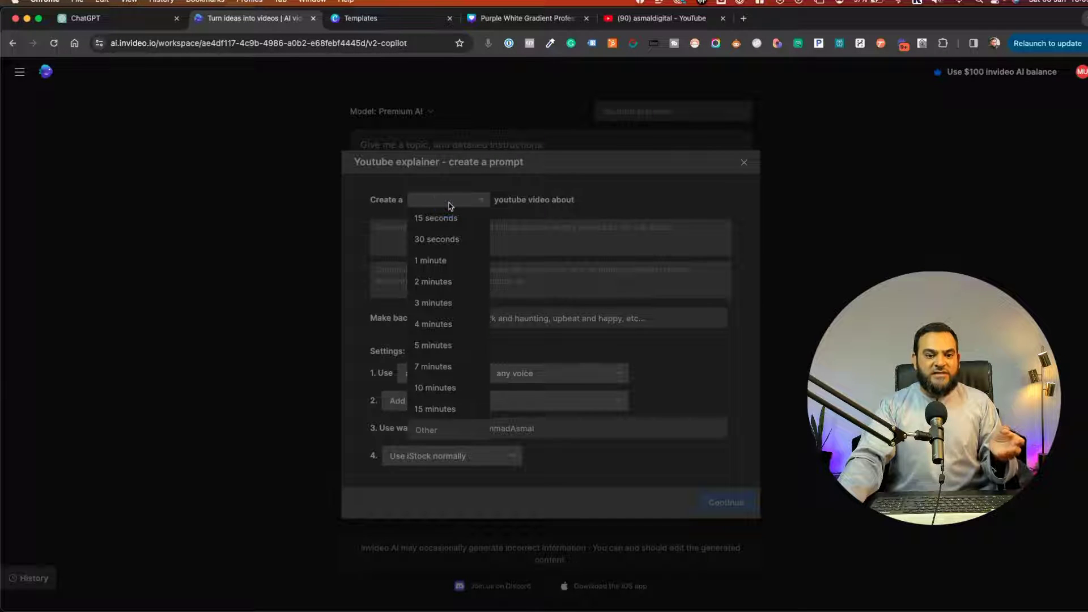
{"action": "left_click", "coordinate": [447, 305]}
{"action": "left_click", "coordinate": [408, 234]}
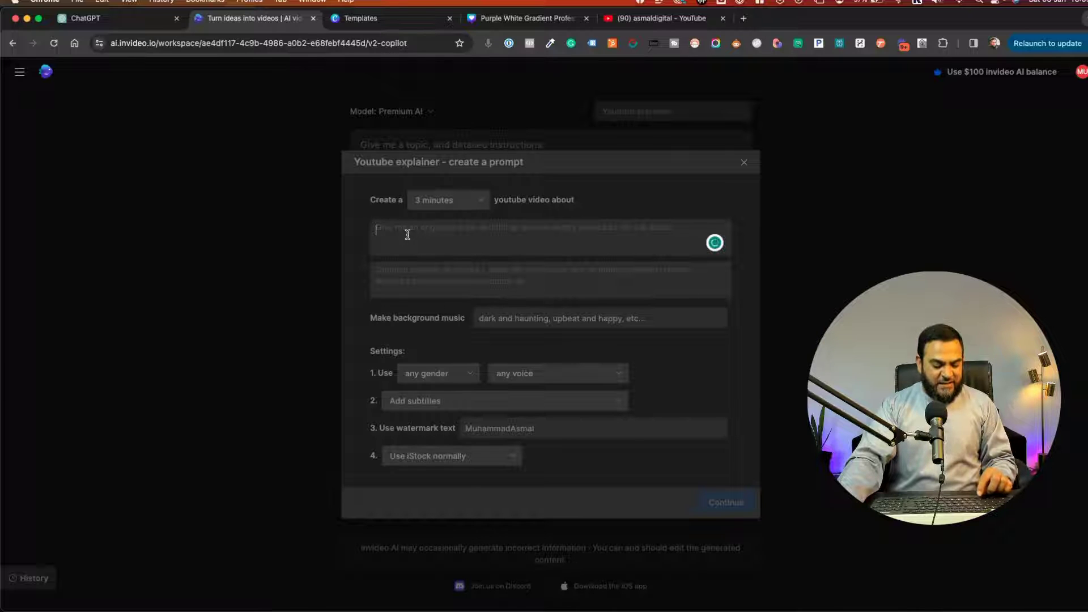
{"action": "key", "text": "super+v"}
{"action": "scroll", "coordinate": [465, 246], "scroll_direction": "up", "scroll_amount": 3}
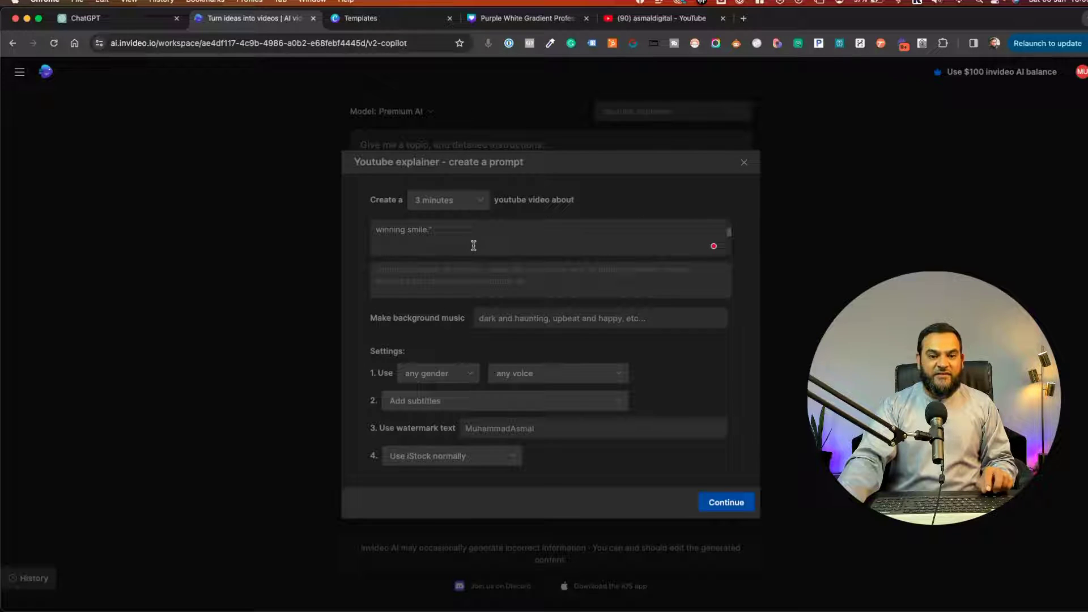
{"action": "scroll", "coordinate": [474, 245], "scroll_direction": "down", "scroll_amount": 4}
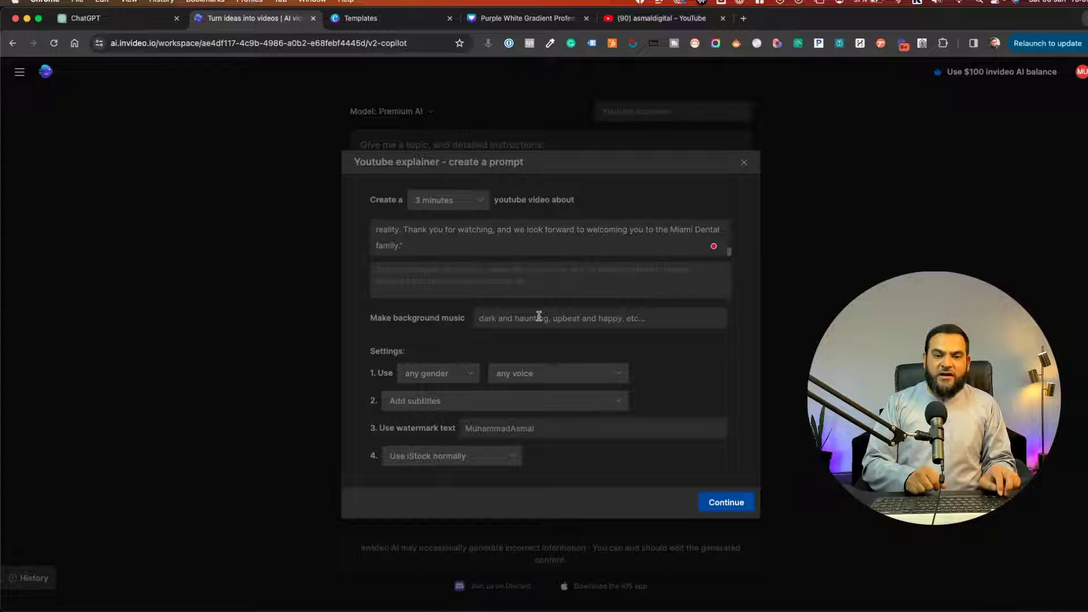
{"action": "type", "text": "None"}
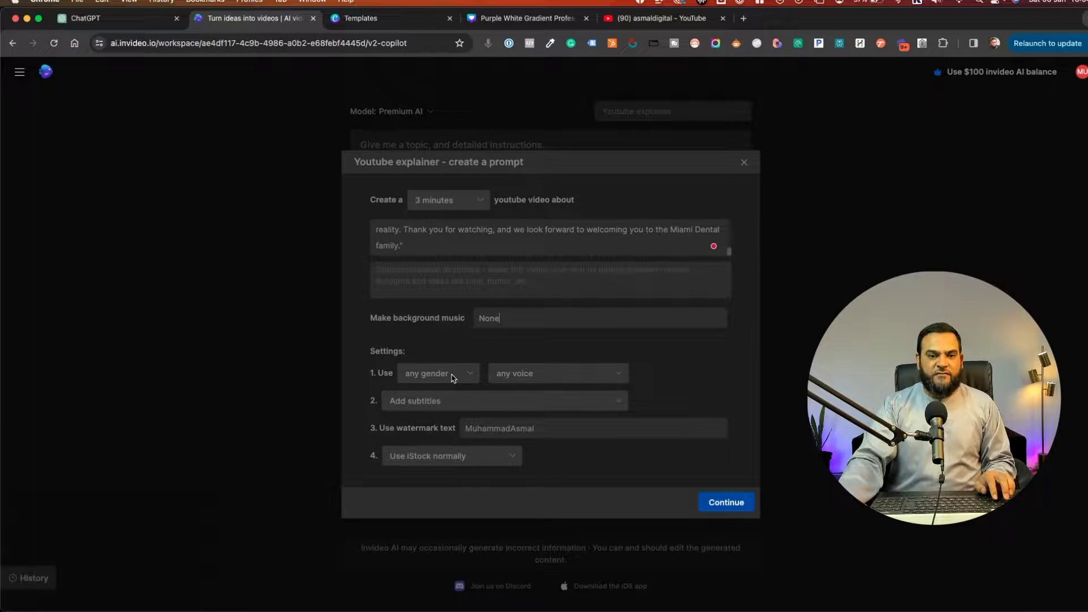
- Use any-gender clear American narration, keep default subtitles, and build the full prompt
{"action": "left_click", "coordinate": [453, 377]}
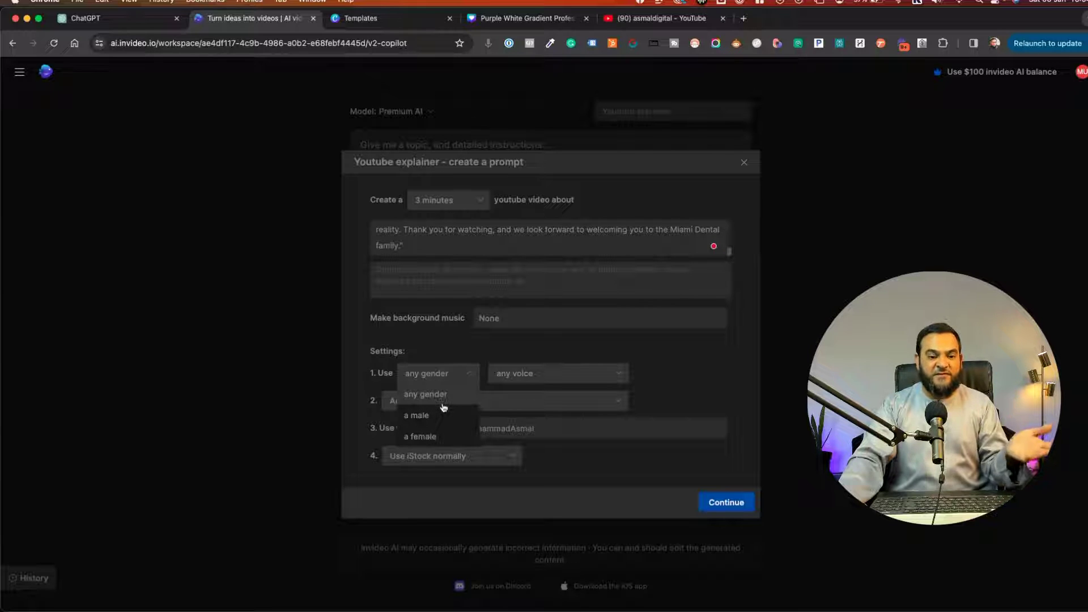
{"action": "left_click", "coordinate": [448, 374]}
{"action": "left_click", "coordinate": [564, 372]}
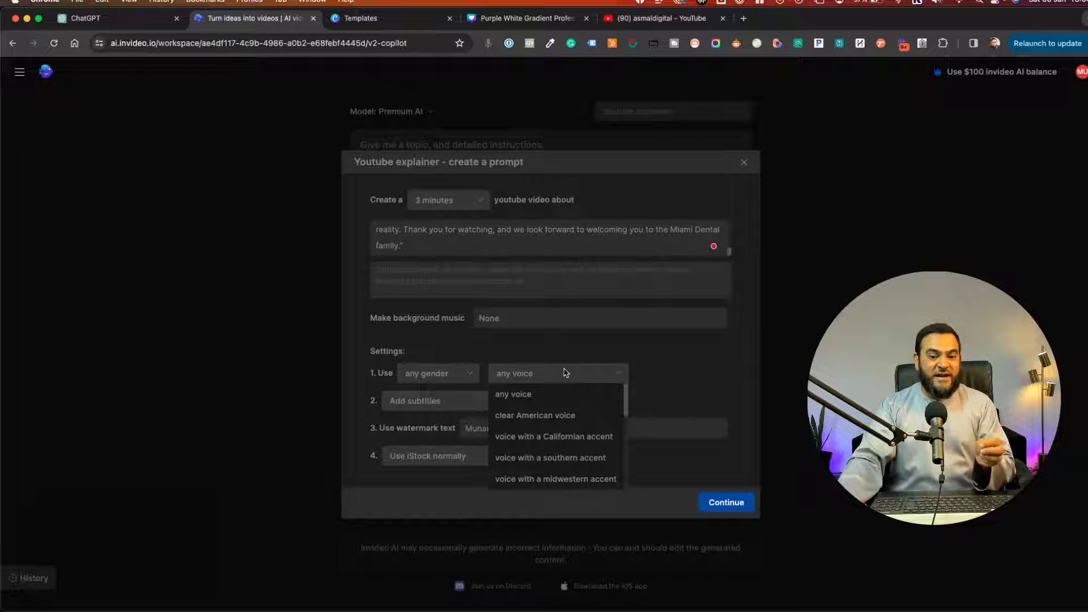
{"action": "scroll", "coordinate": [550, 451], "scroll_direction": "down", "scroll_amount": 2}
{"action": "scroll", "coordinate": [550, 451], "scroll_direction": "up", "scroll_amount": 2}
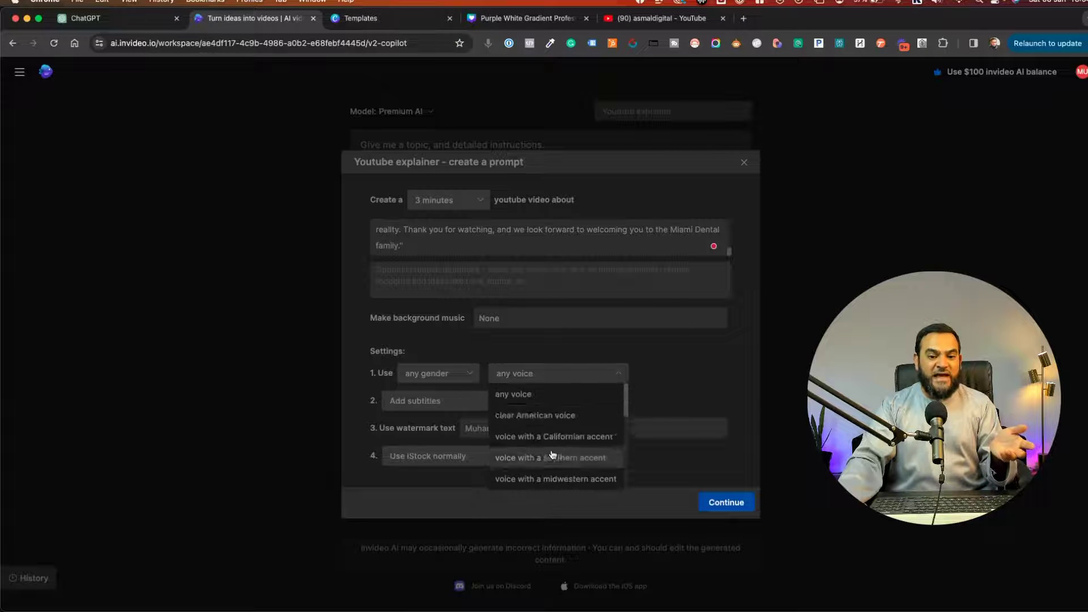
{"action": "left_click", "coordinate": [564, 418]}
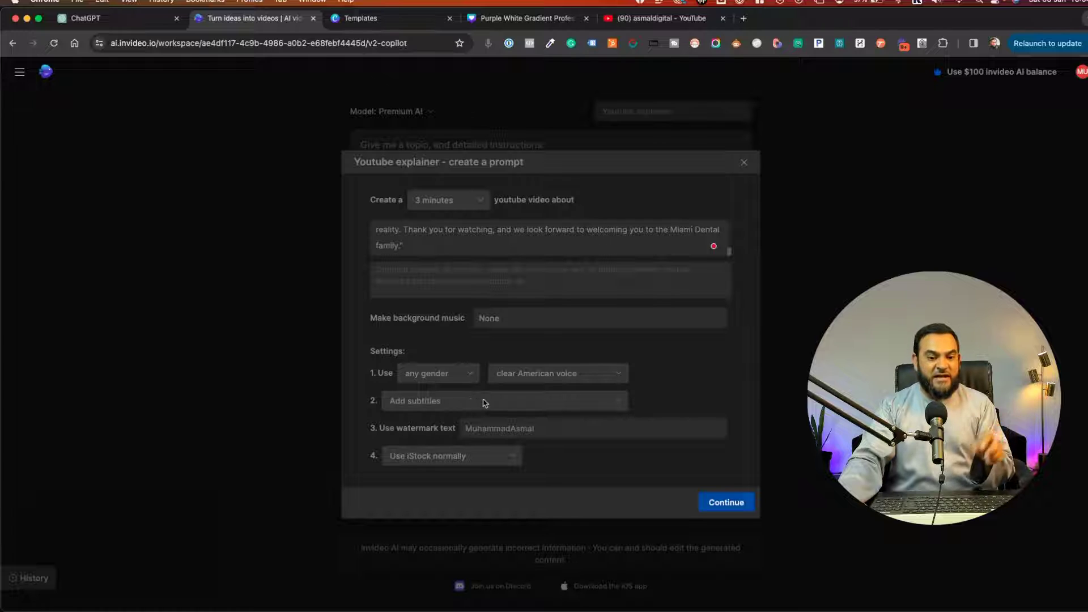
{"action": "left_click", "coordinate": [535, 401]}
{"action": "left_click", "coordinate": [539, 422]}
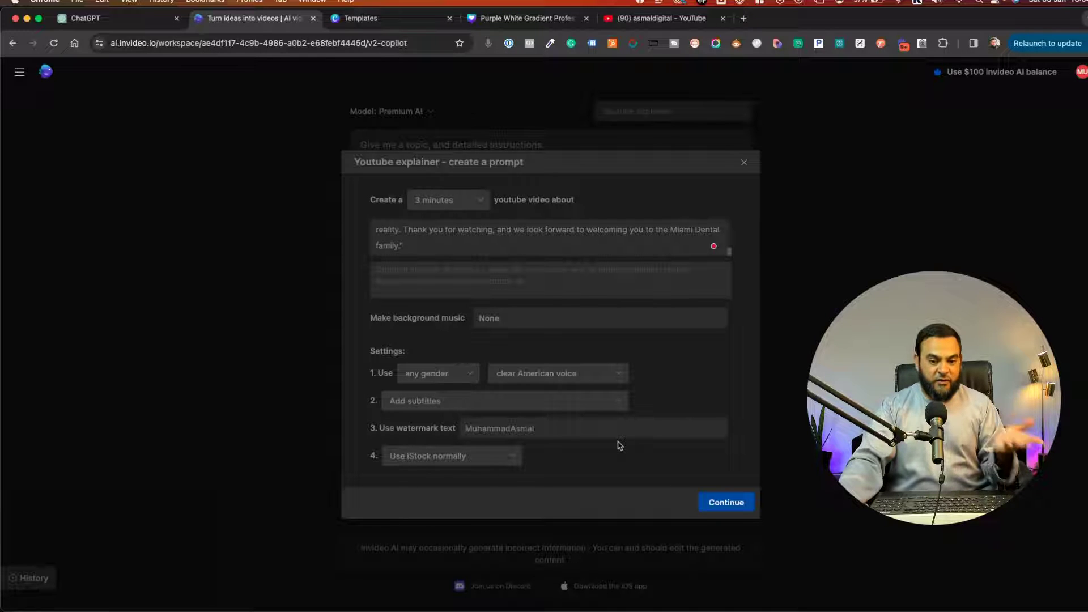
{"action": "left_click", "coordinate": [727, 503]}
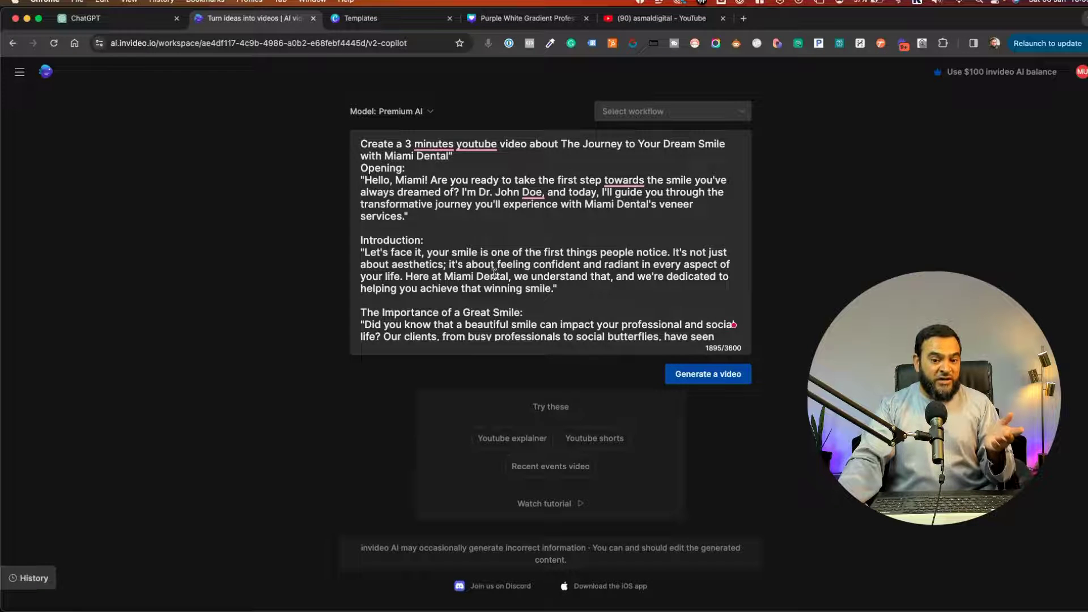
- Review the Miami Dental script prompt and generate a video from it
{"action": "scroll", "coordinate": [493, 277], "scroll_direction": "down", "scroll_amount": 10}
{"action": "scroll", "coordinate": [492, 295], "scroll_direction": "up", "scroll_amount": 10}
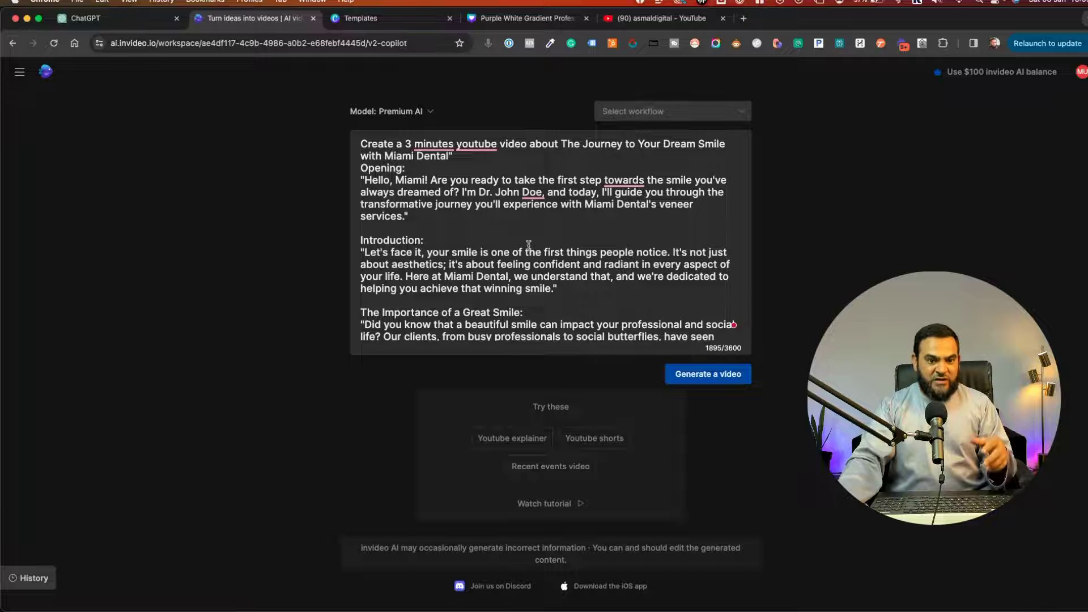
{"action": "scroll", "coordinate": [511, 255], "scroll_direction": "down", "scroll_amount": 10}
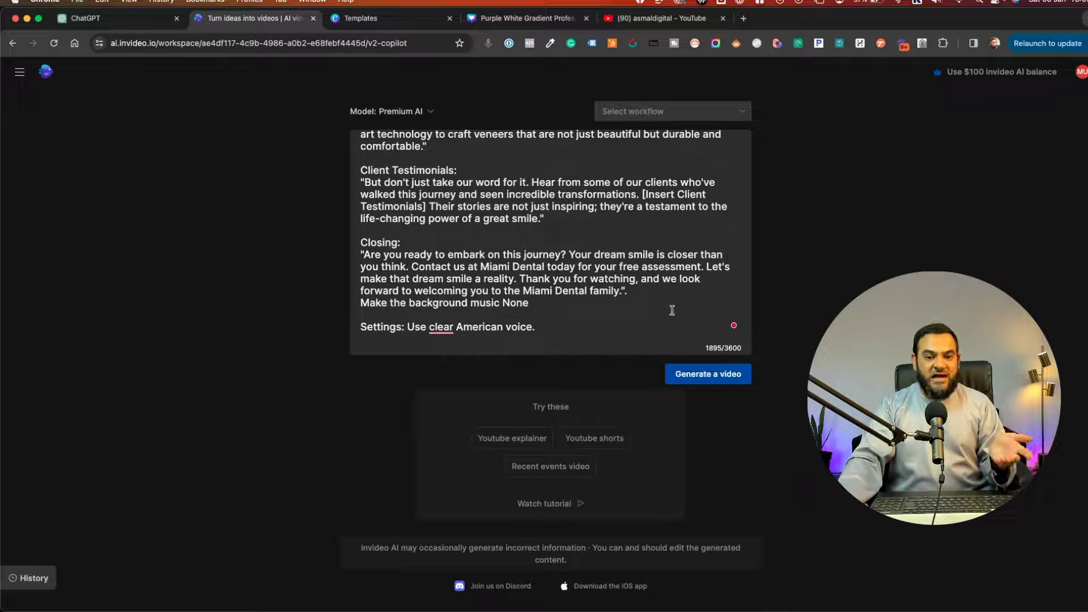
{"action": "left_click", "coordinate": [716, 376]}
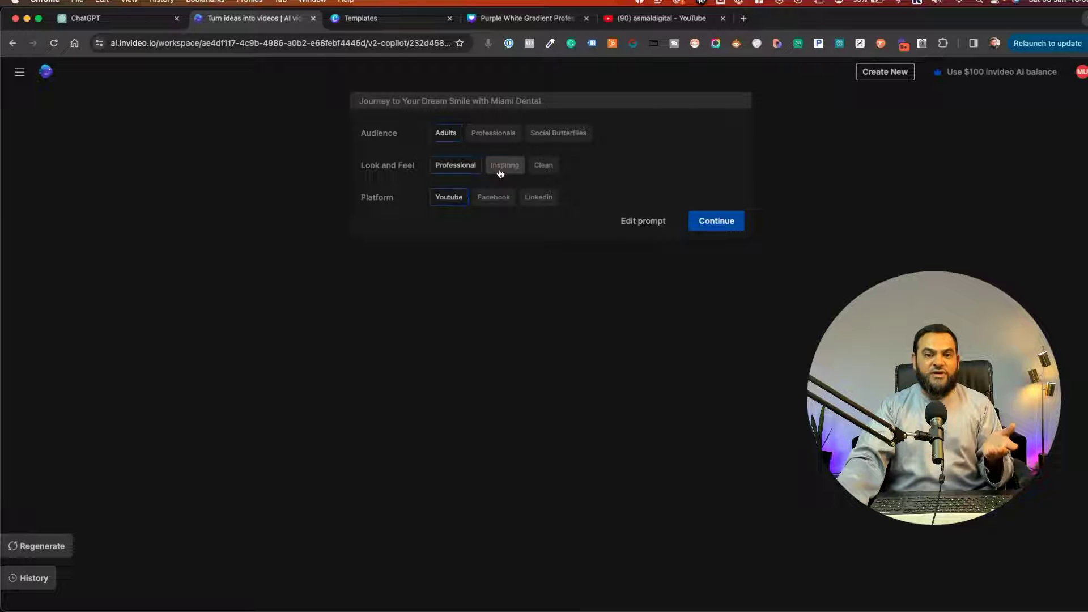
- Choose an Inspiring look and feel with Facebook as the platform and produce the video
{"action": "left_click", "coordinate": [501, 173]}
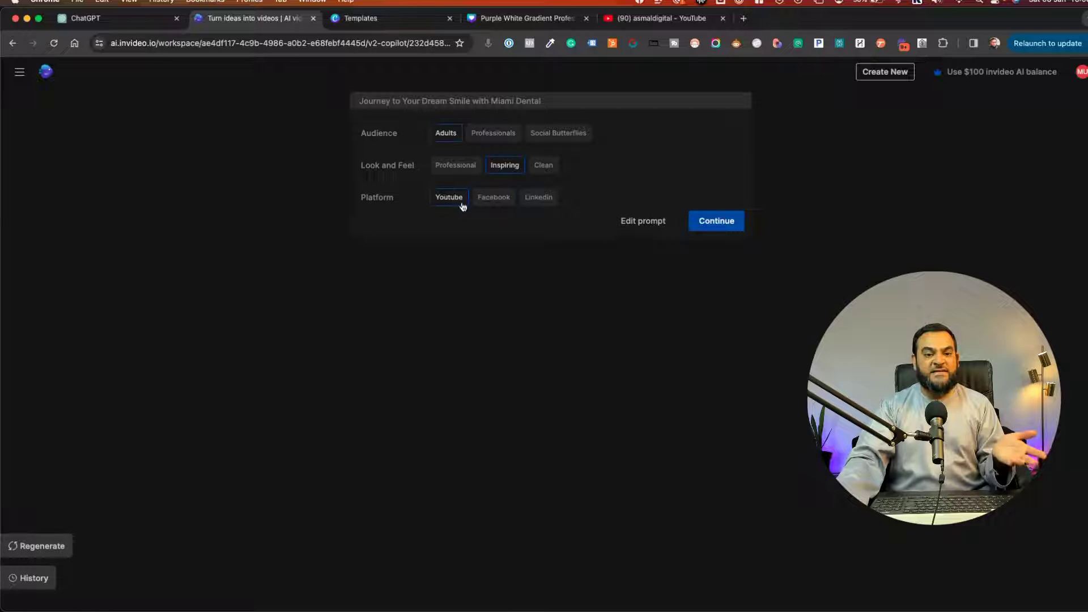
{"action": "left_click", "coordinate": [495, 200]}
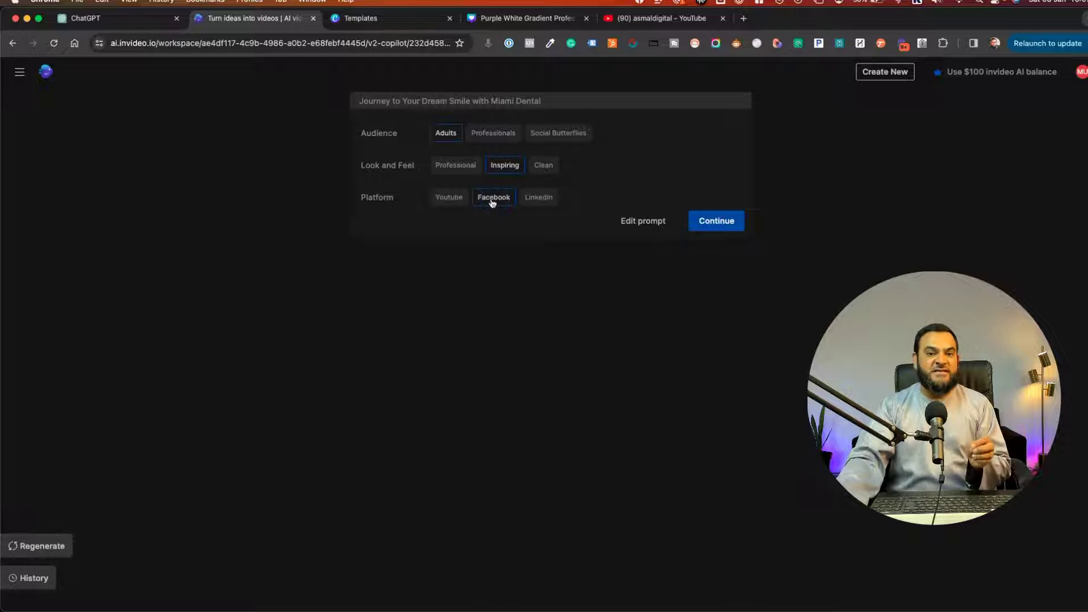
{"action": "left_click", "coordinate": [713, 223]}
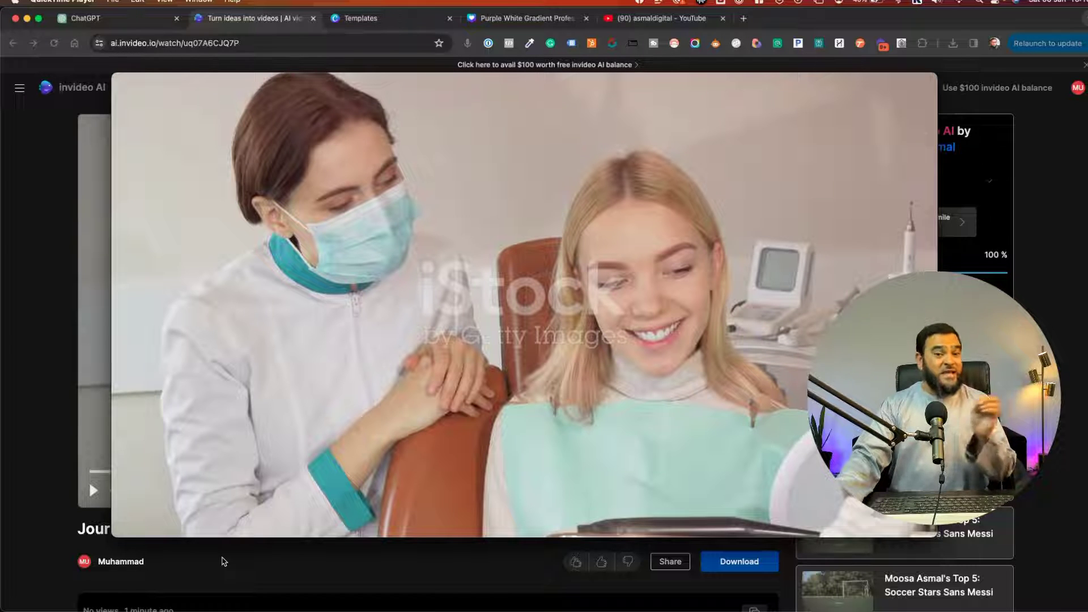
- Play the downloaded Miami Dental video from the start in QuickTime Player
{"action": "mouse_move", "coordinate": [453, 426]}
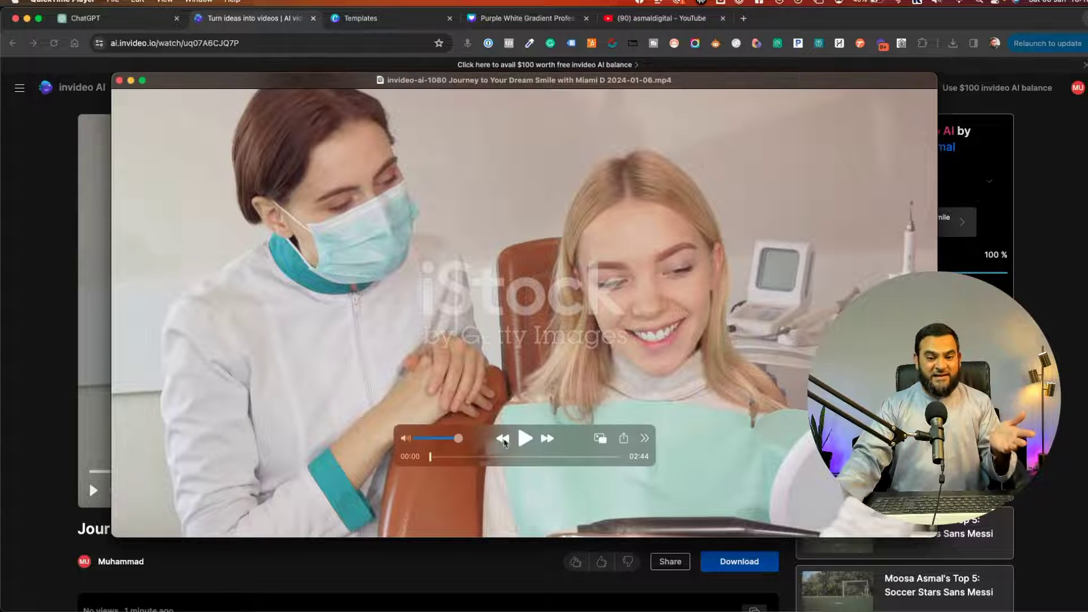
{"action": "left_click", "coordinate": [526, 438]}
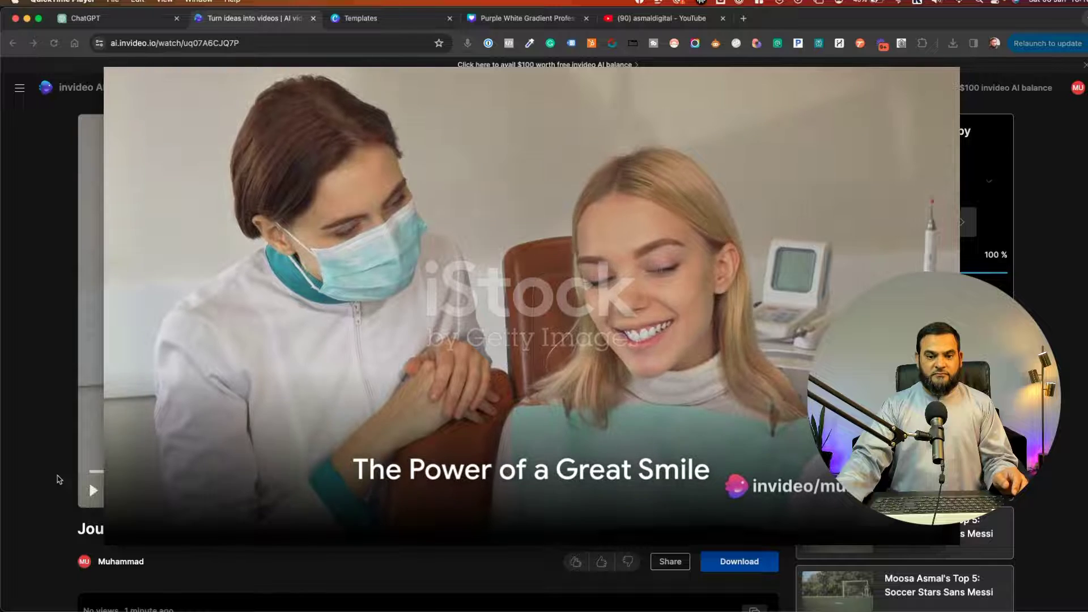